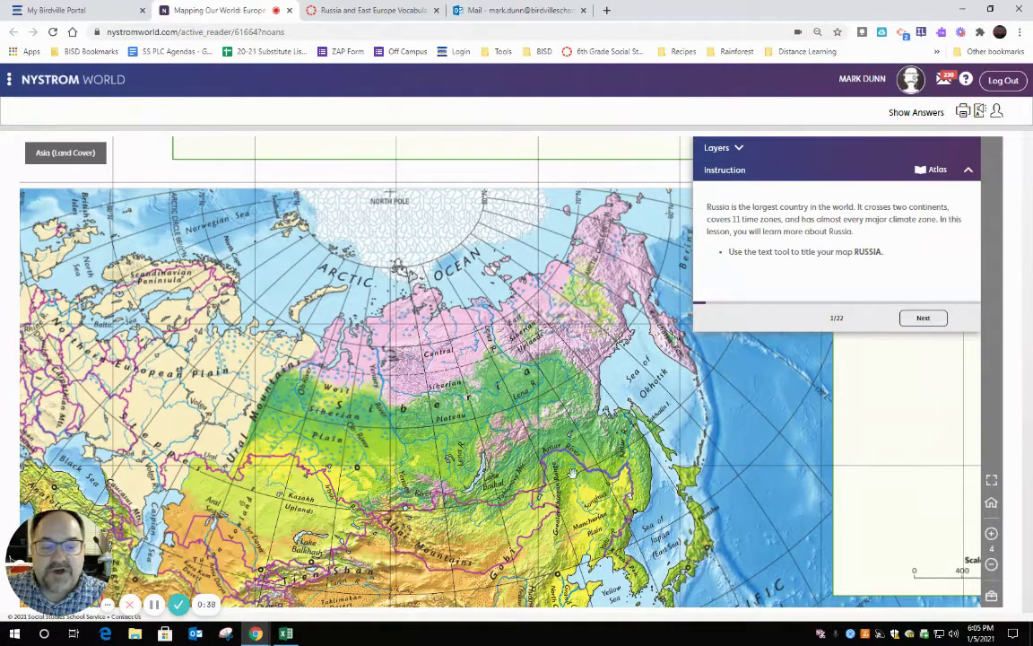
Bring up the map drawing tools and look through the available stamps
left_click_drag(467, 424, 542, 489)
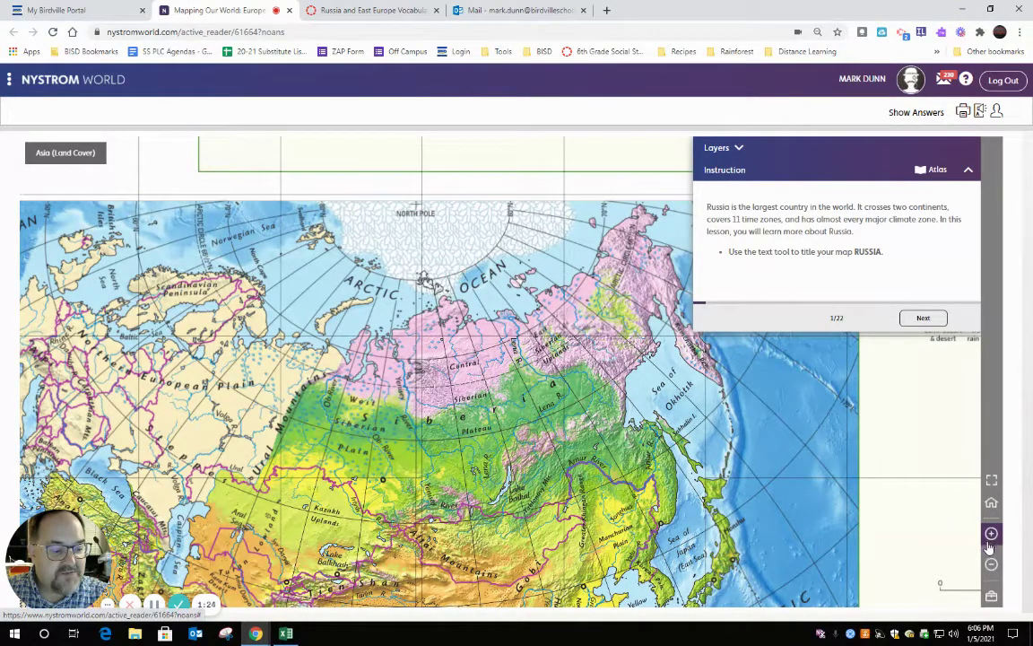
left_click(991, 598)
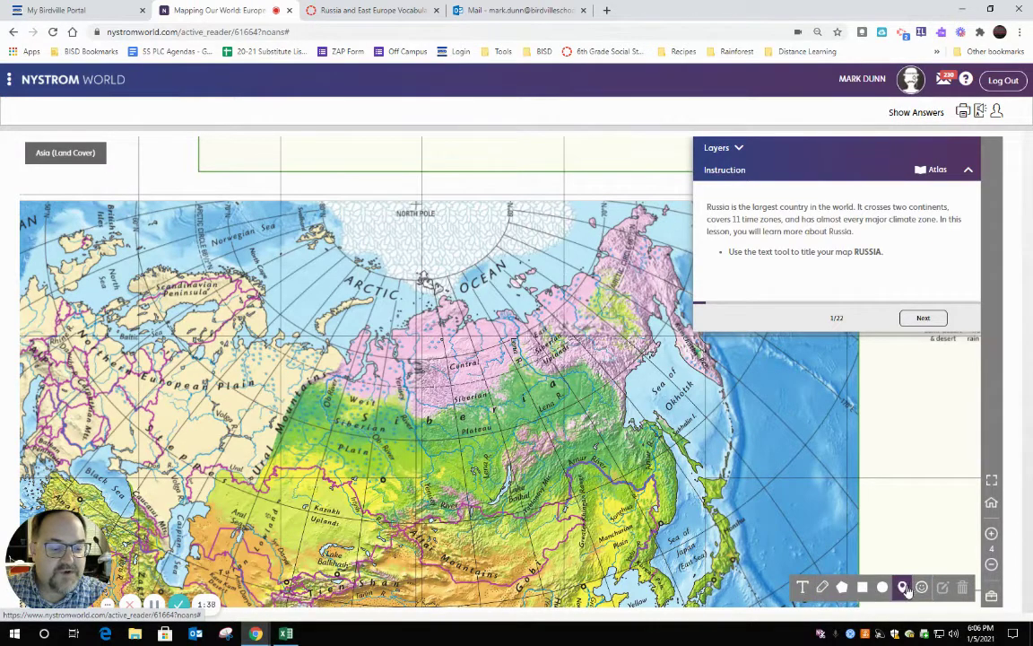
left_click(804, 594)
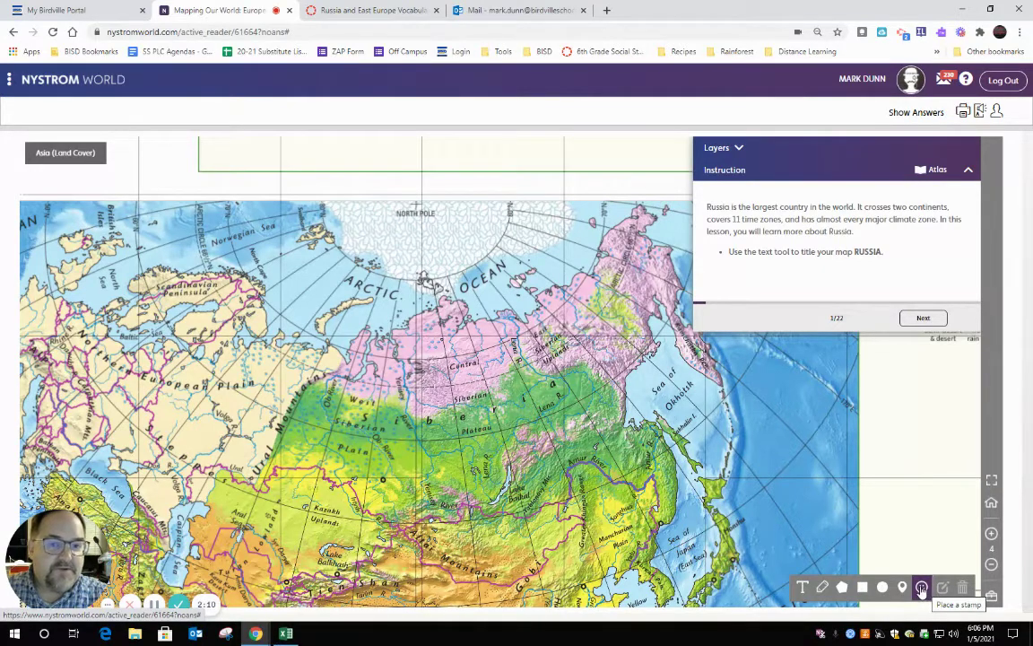
left_click(921, 588)
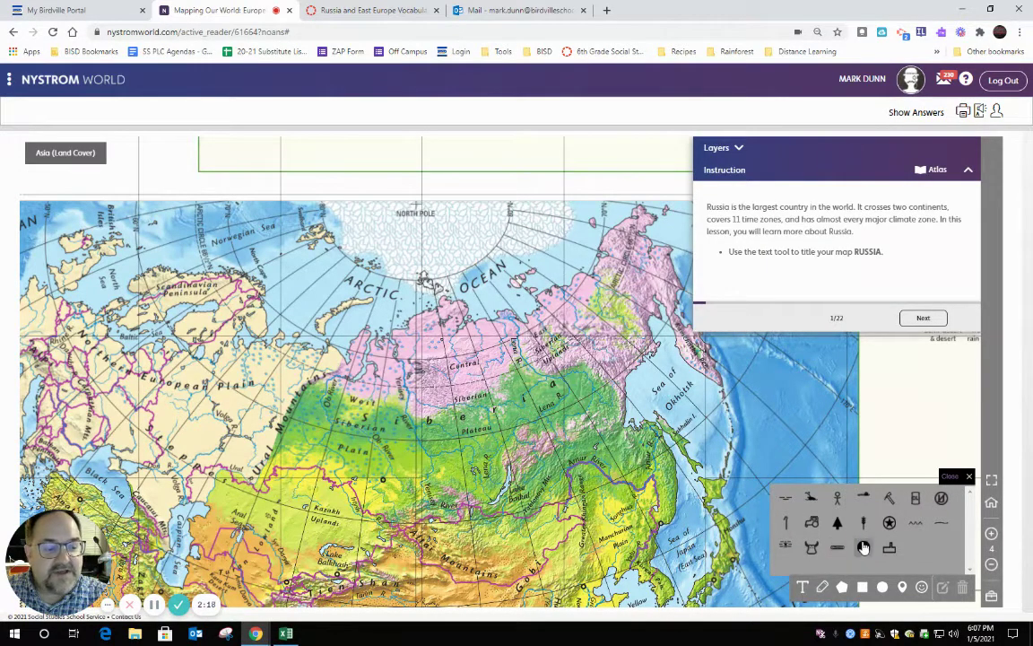
left_click(949, 476)
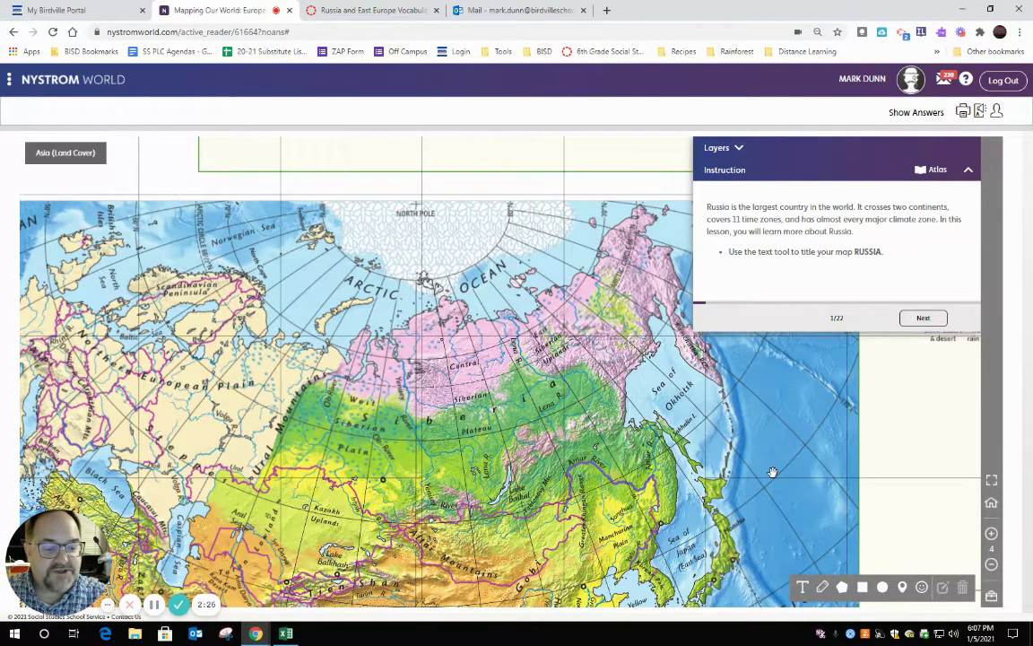
Title the map with an orange "Russia" text label in the white area just below the North Pole
left_click(804, 588)
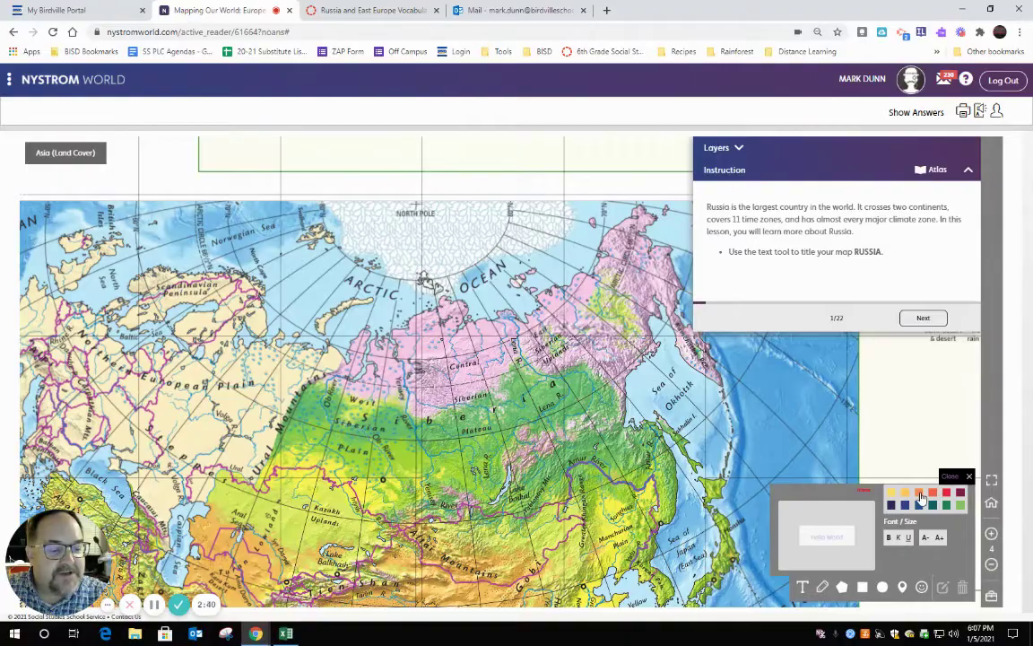
left_click(375, 227)
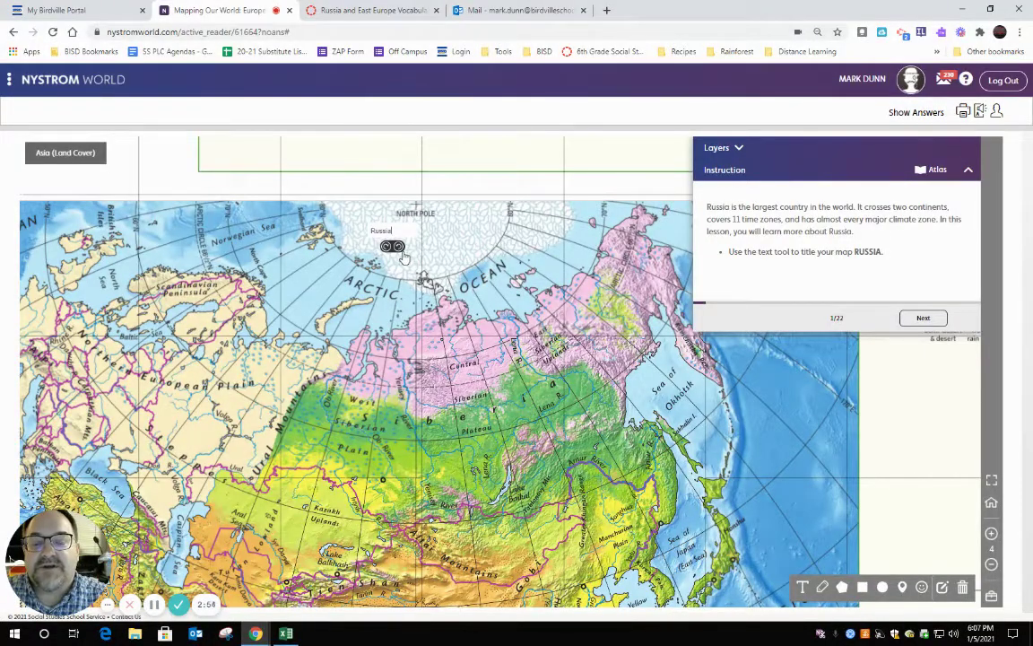
left_click_drag(402, 232, 386, 233)
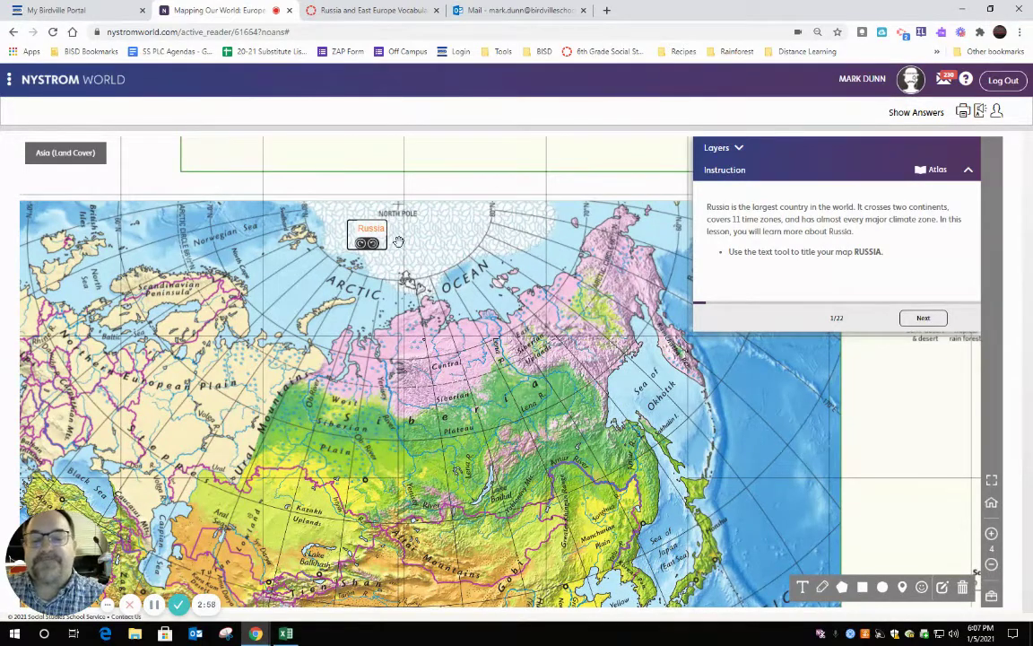
left_click(499, 262)
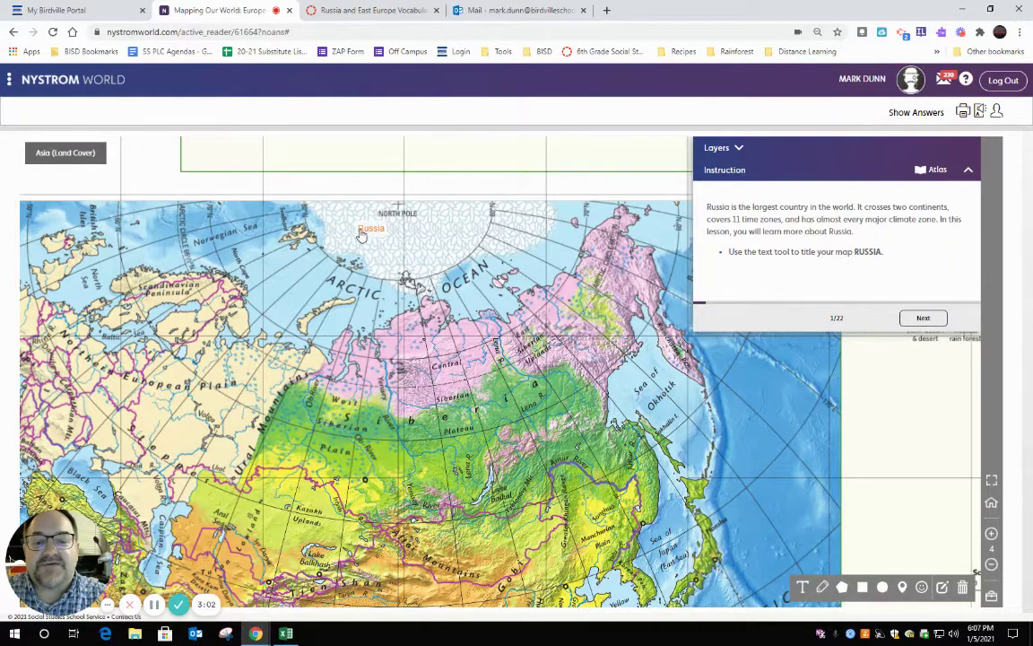
Advance to instruction 2 and examine Russia's outline on the linked Political Relief map of Russia and Its Neighbors
left_click(923, 318)
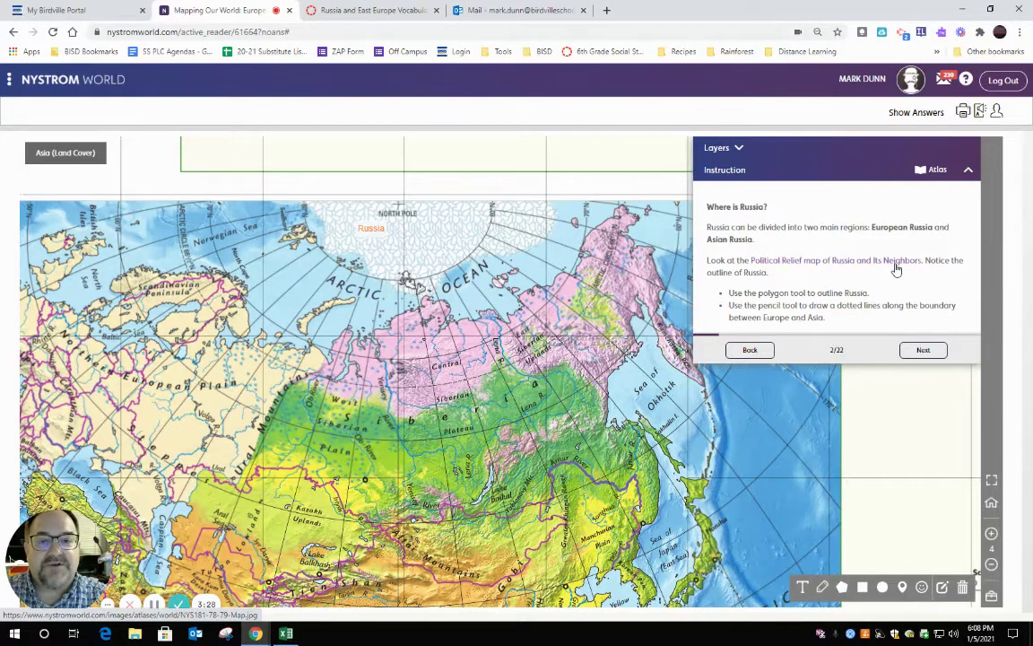
left_click(828, 262)
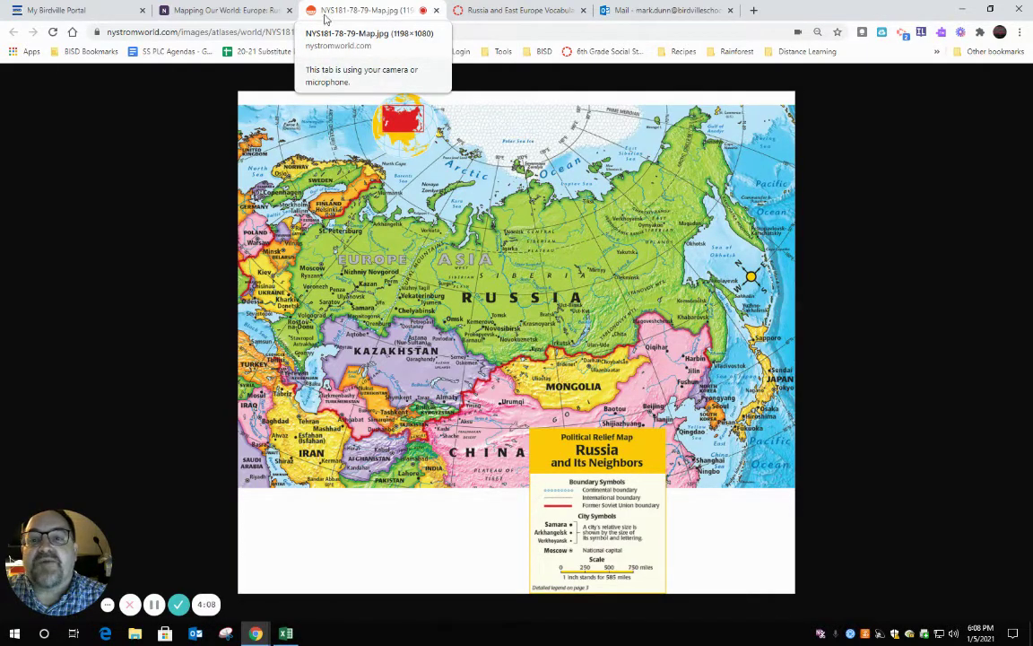
left_click(264, 12)
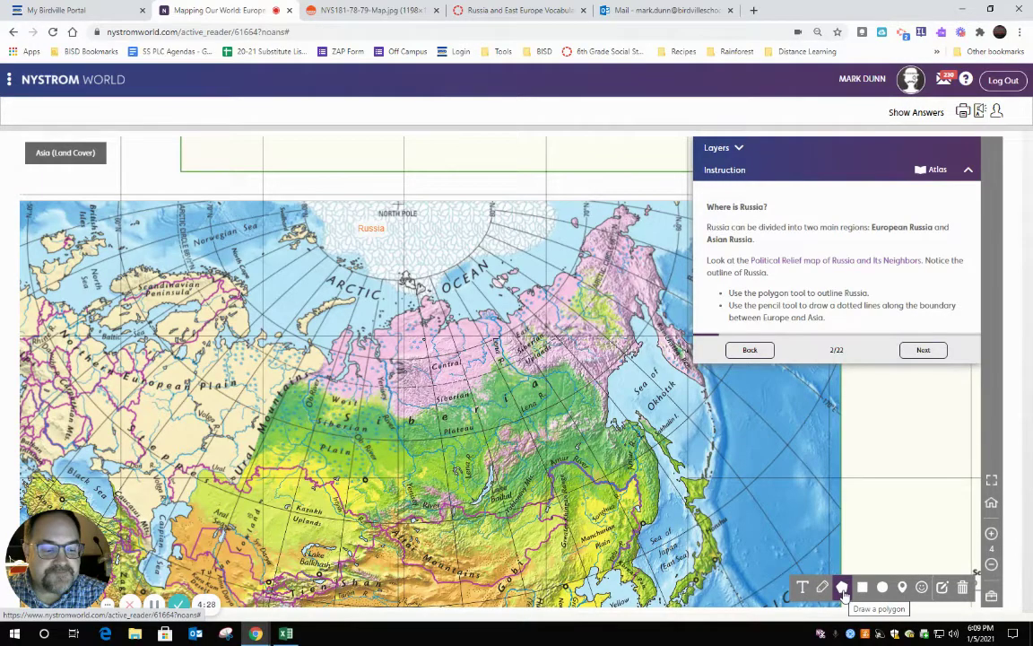
Start a dark purple polygon outlining Russia, placing points westward along the Arctic coast and around the long Arctic island
left_click(843, 590)
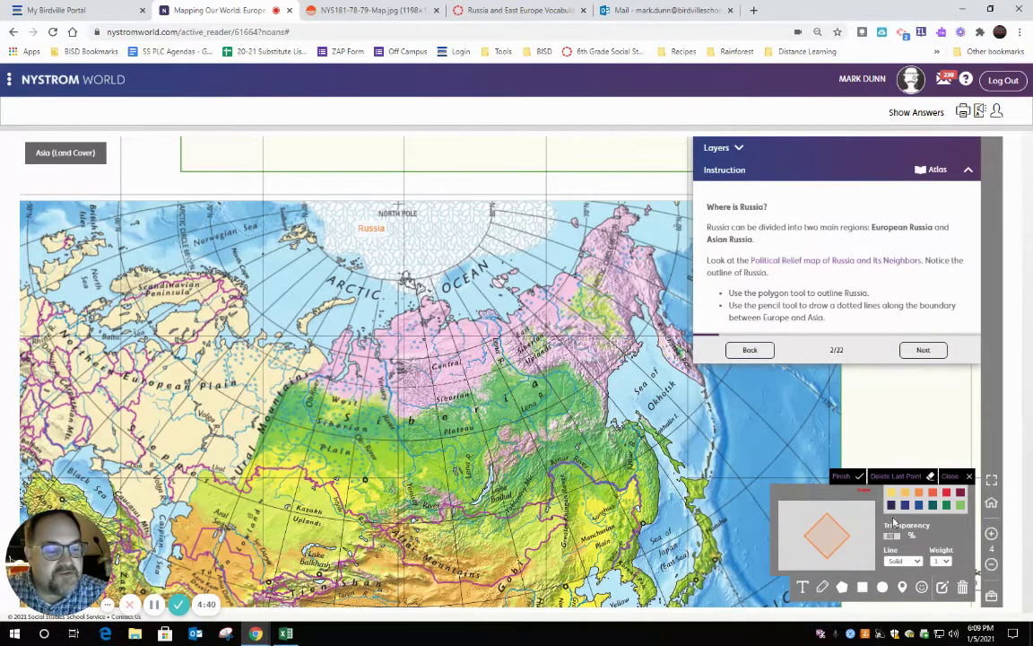
left_click(893, 506)
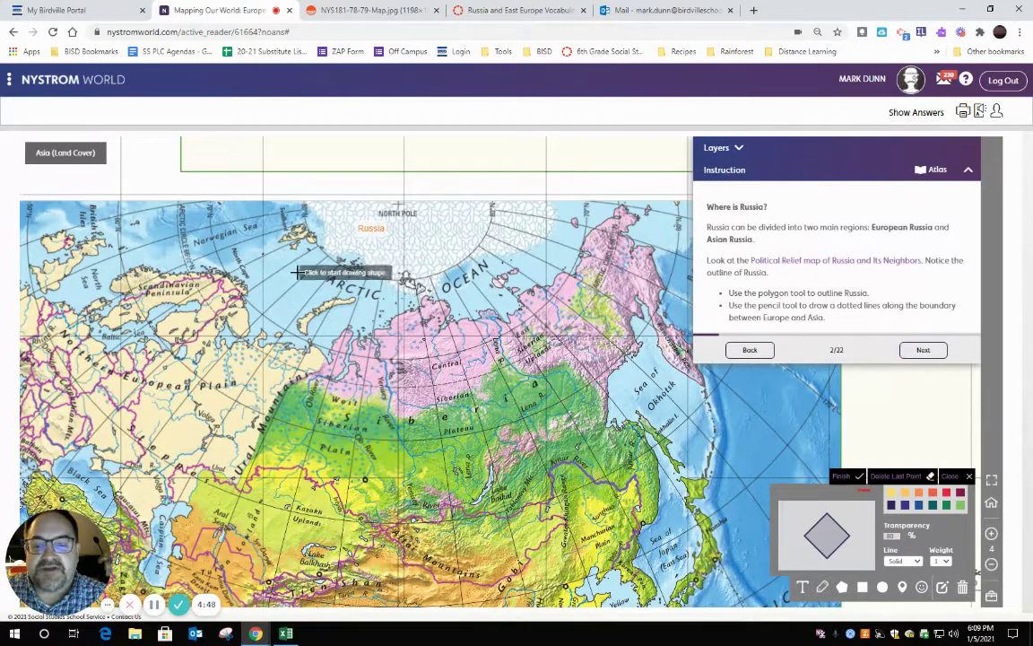
left_click(406, 309)
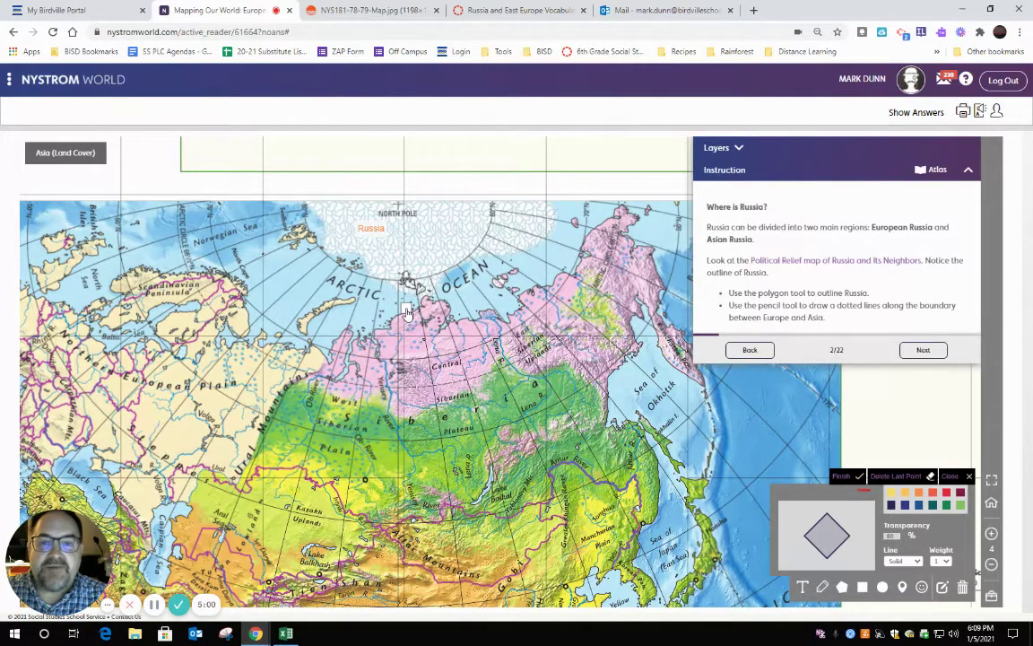
left_click(358, 331)
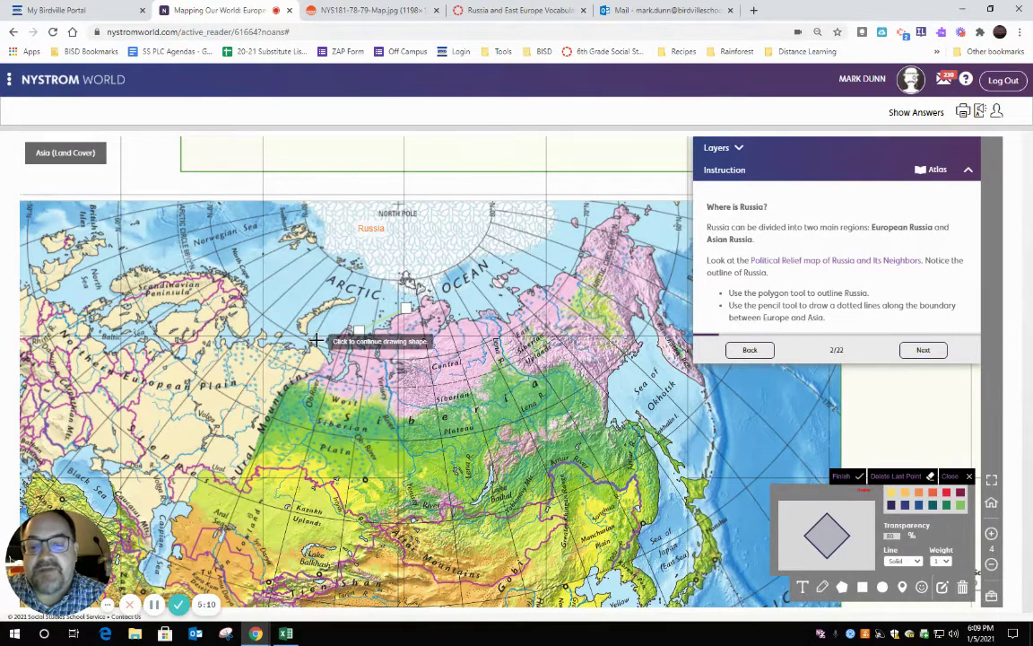
left_click(315, 342)
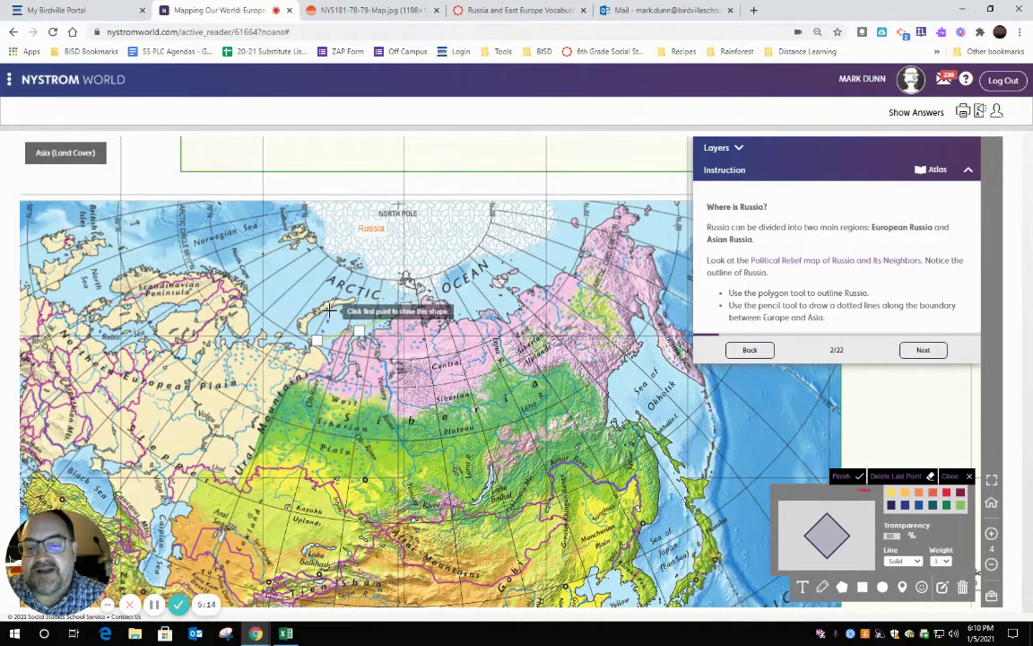
left_click(325, 316)
left_click(361, 301)
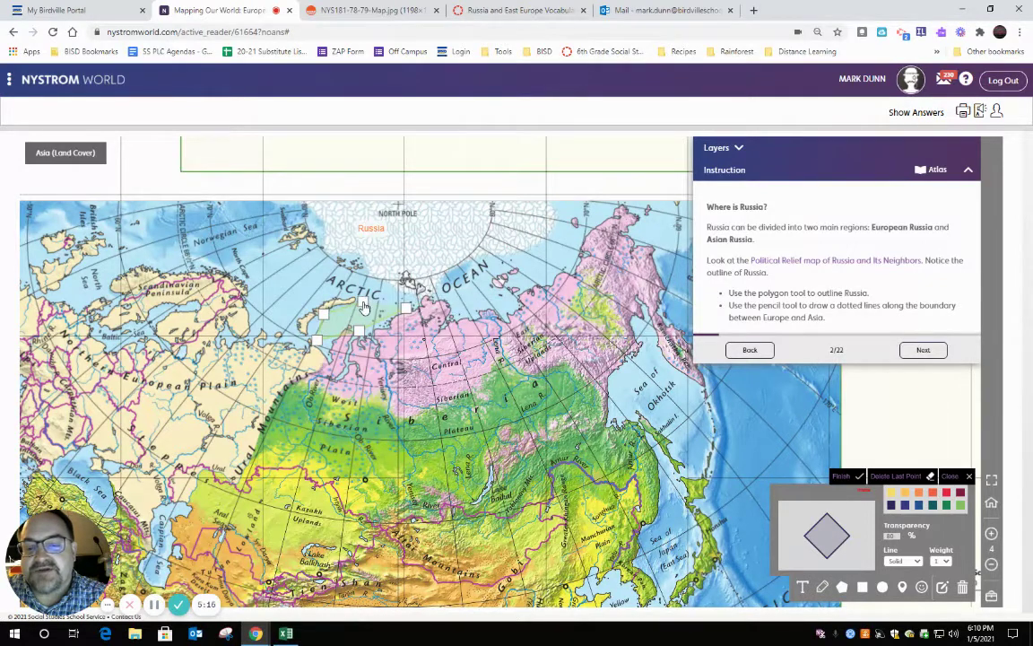
Continue the Russia polygon west from the Arctic island along the northern coast and past the Scandinavian Peninsula to the Baltic
left_click(299, 309)
left_click(279, 332)
left_click(249, 300)
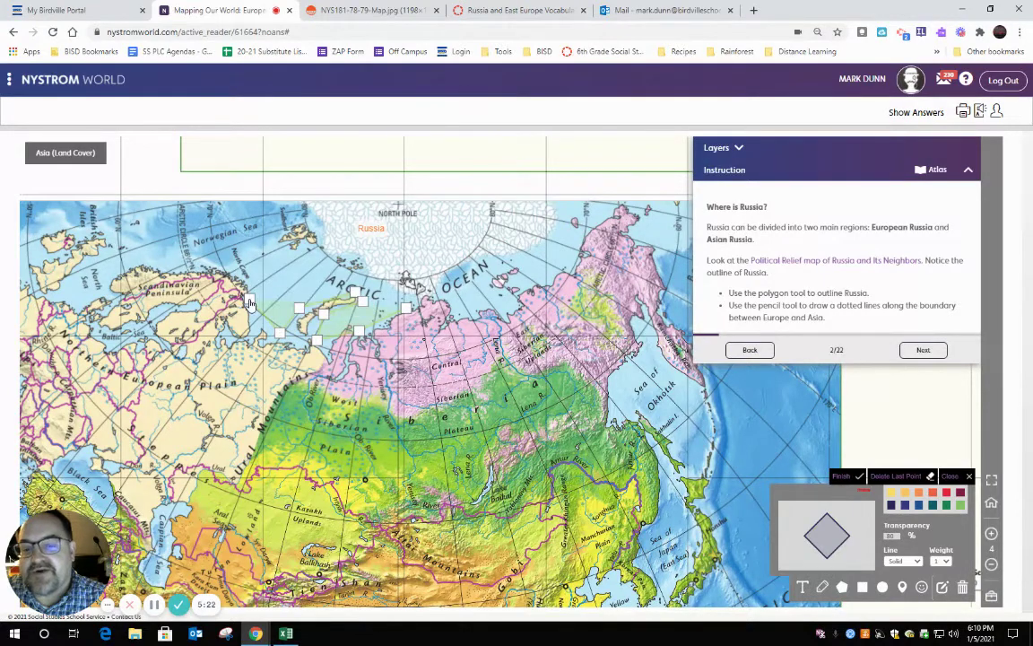
left_click(207, 323)
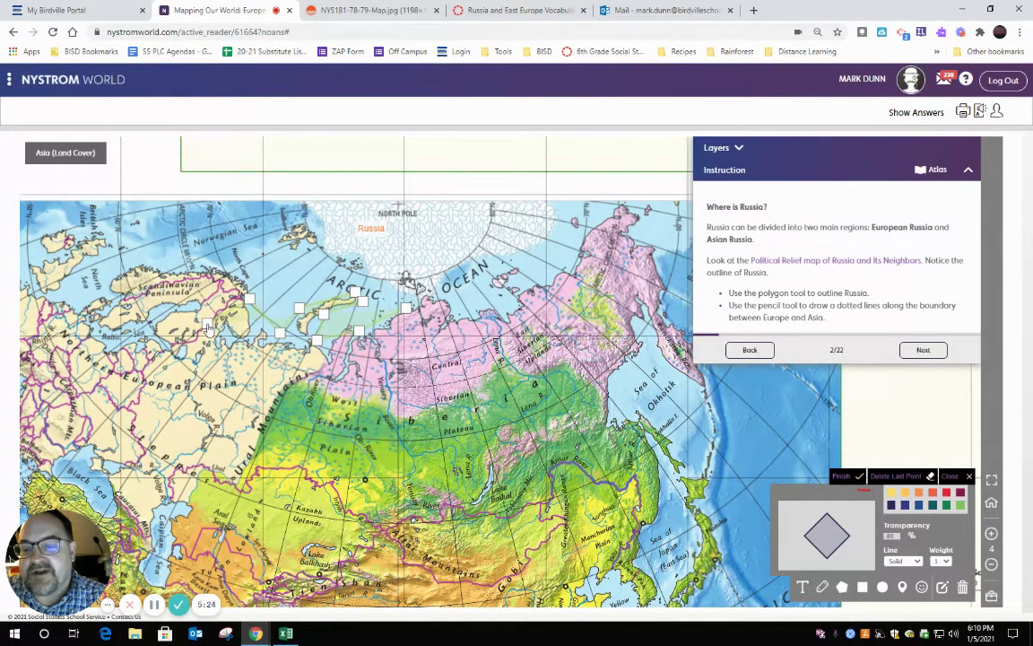
left_click(178, 342)
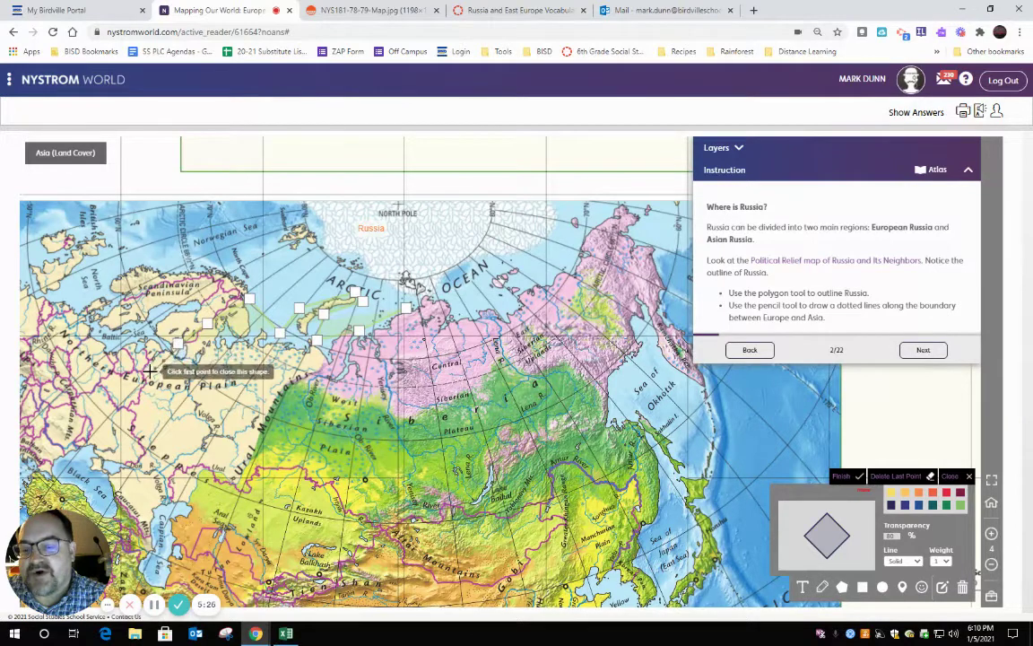
Extend the Russia polygon down the western border to the Black Sea and across the Caucasus to the Caspian Sea
left_click(146, 375)
left_click(133, 424)
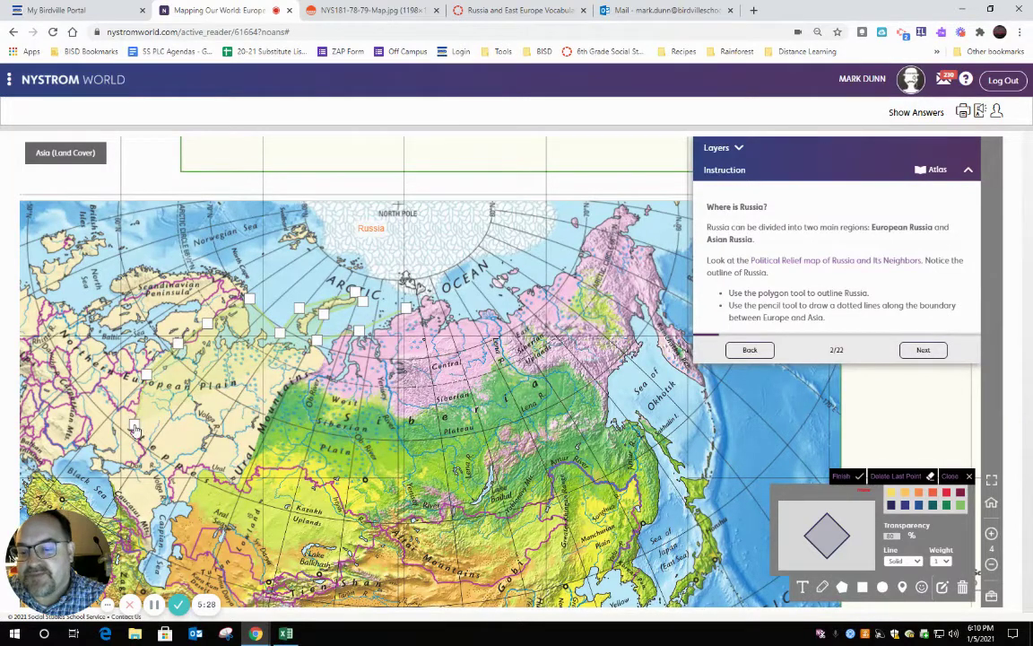
left_click(144, 455)
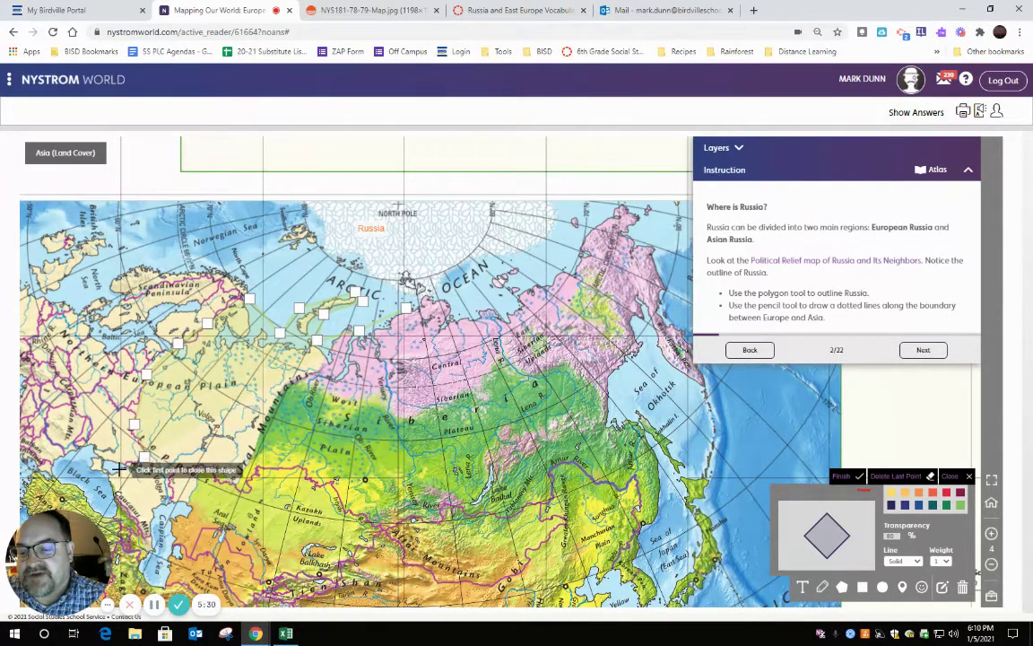
left_click(123, 470)
left_click(106, 476)
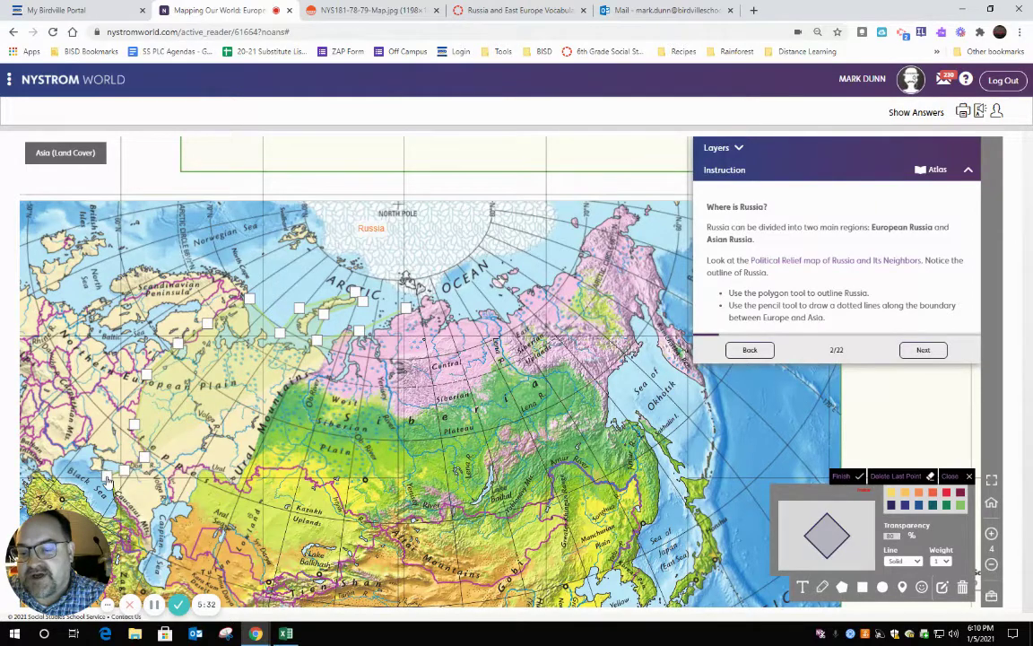
left_click(114, 497)
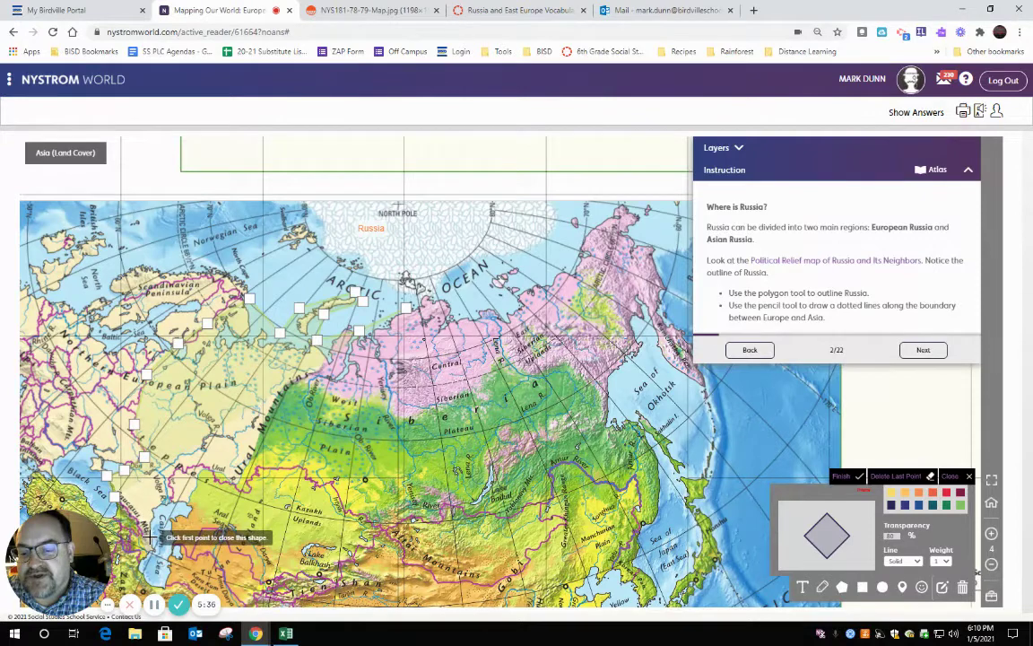
left_click(149, 537)
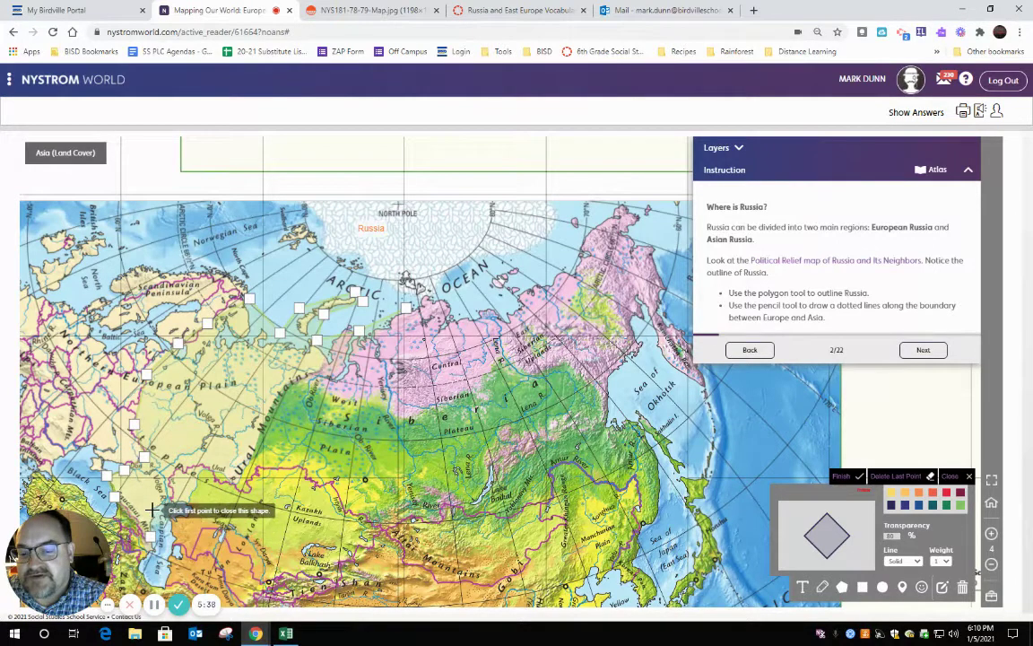
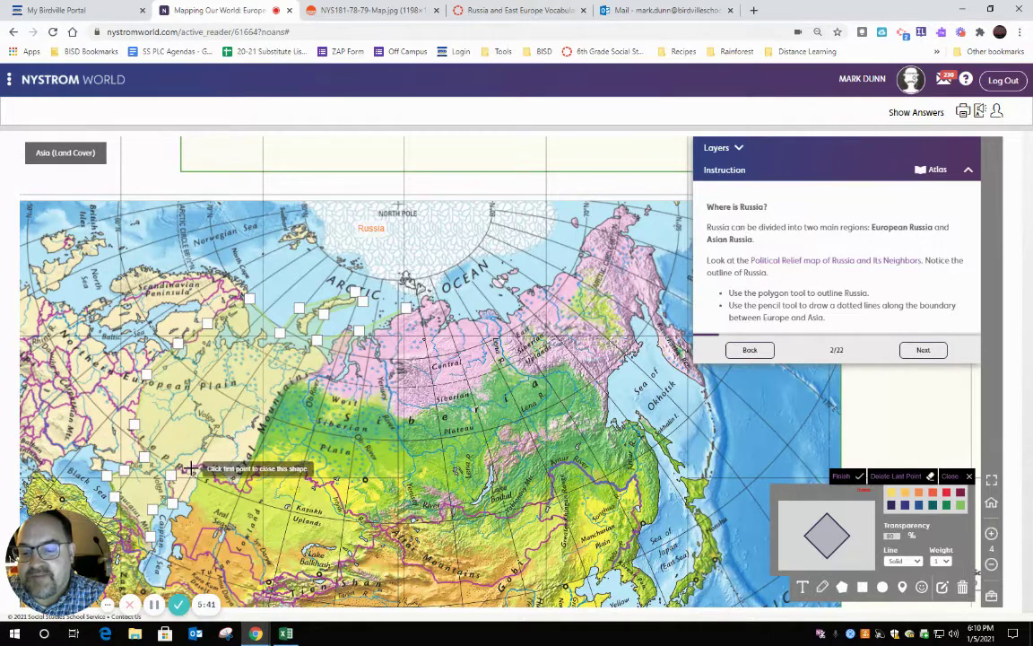
Trace the Russia polygon east from the Caspian Sea along the southern border to the Altai Mountains
left_click(191, 468)
left_click(218, 476)
left_click(247, 489)
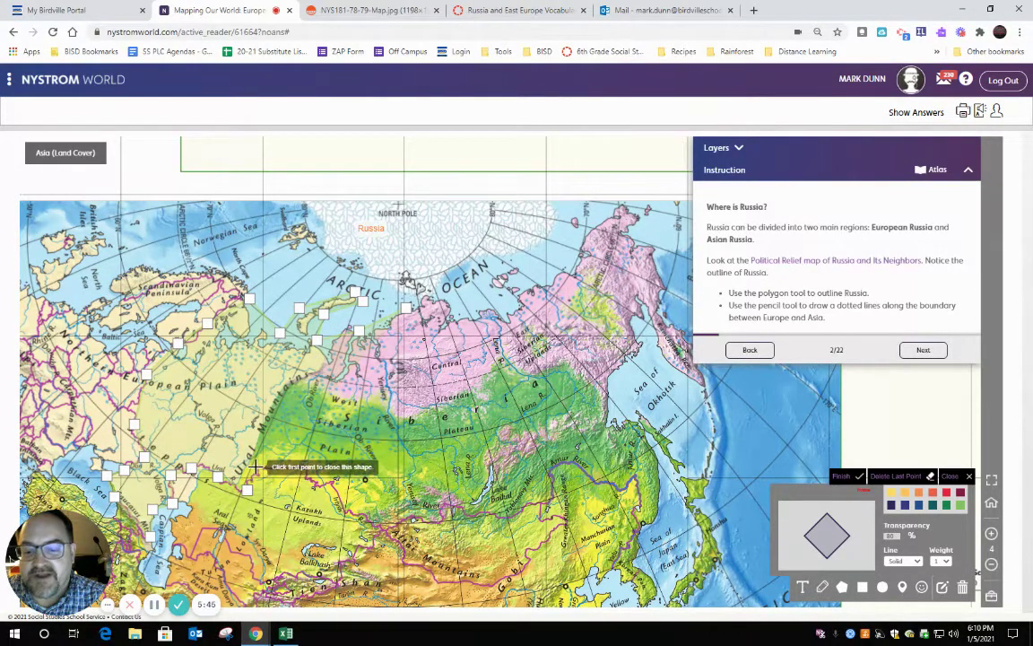
left_click(304, 465)
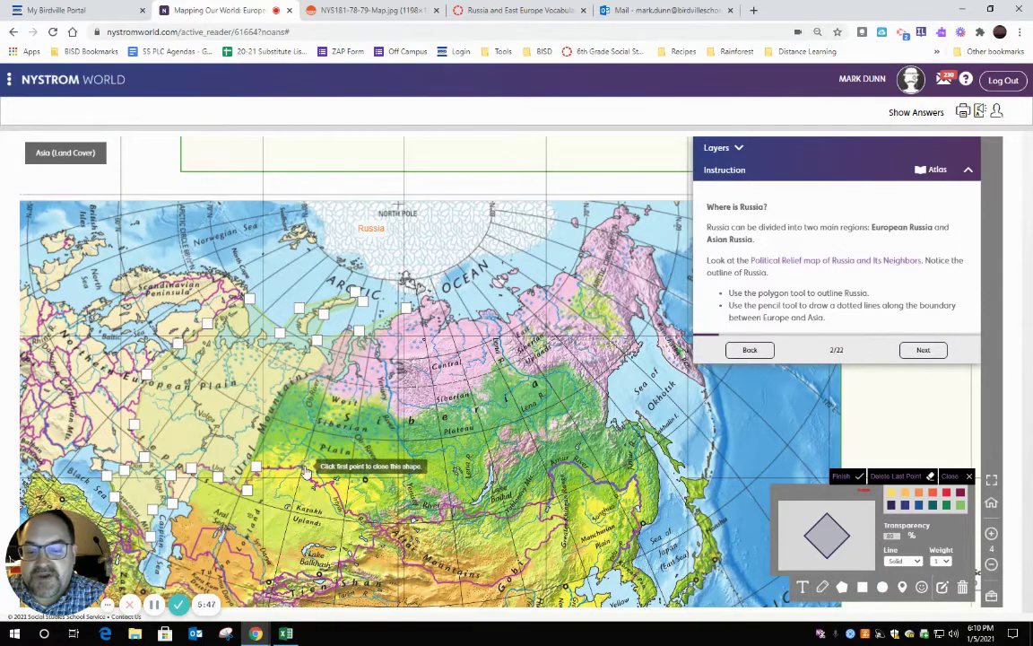
left_click(319, 483)
left_click(335, 480)
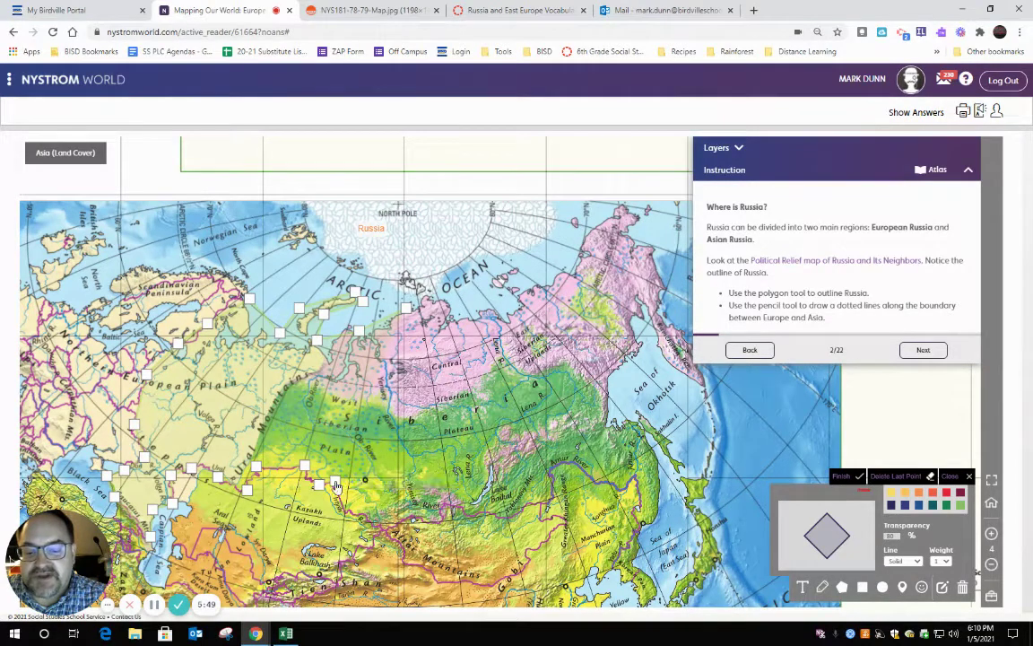
left_click(349, 509)
left_click(369, 519)
left_click(385, 528)
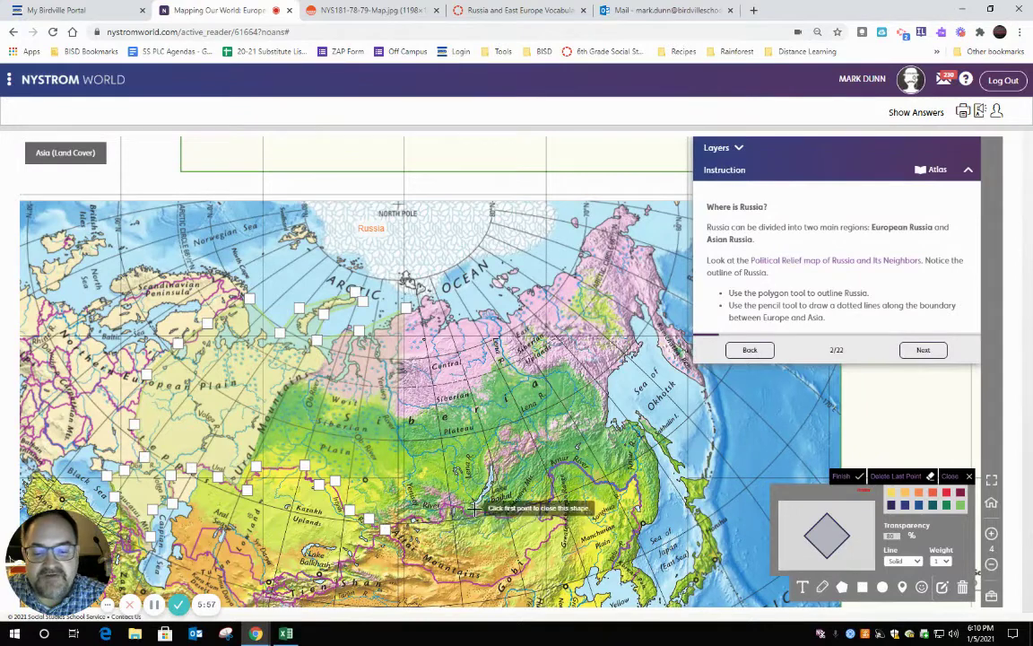
Continue the Russia polygon east from the Altai Mountains, along the Amur River and down to the Sea of Japan coast
left_click(553, 483)
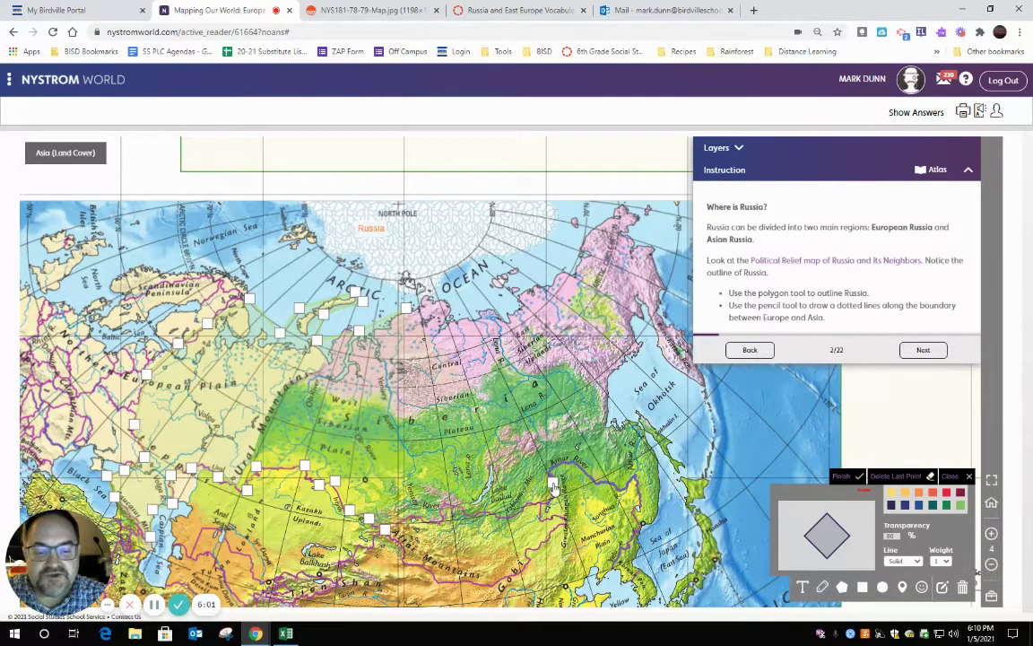
left_click(566, 460)
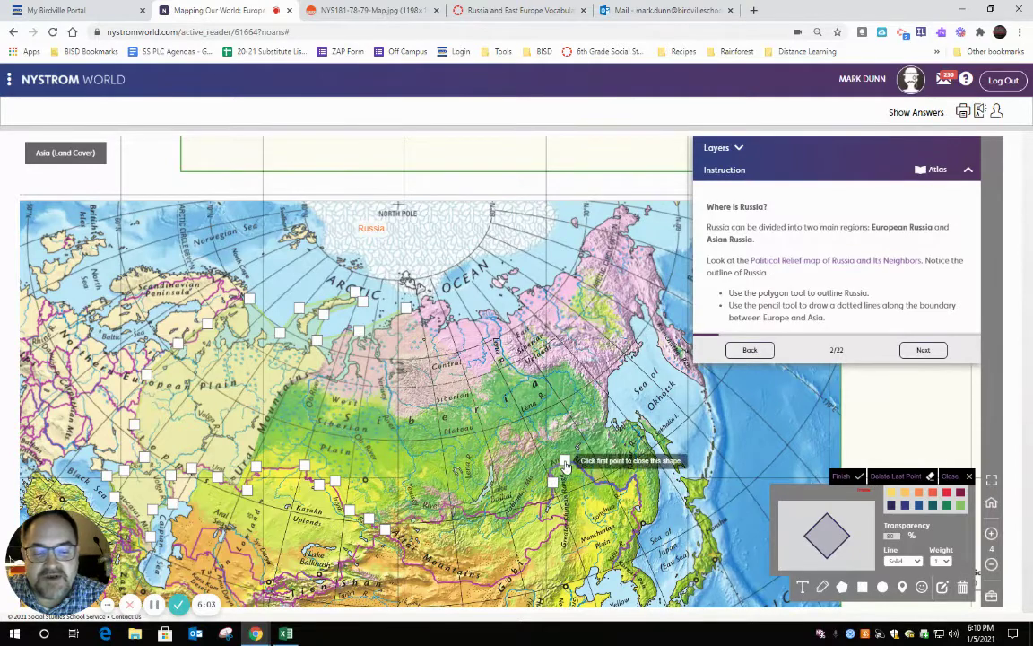
left_click(592, 479)
left_click(632, 476)
left_click(639, 523)
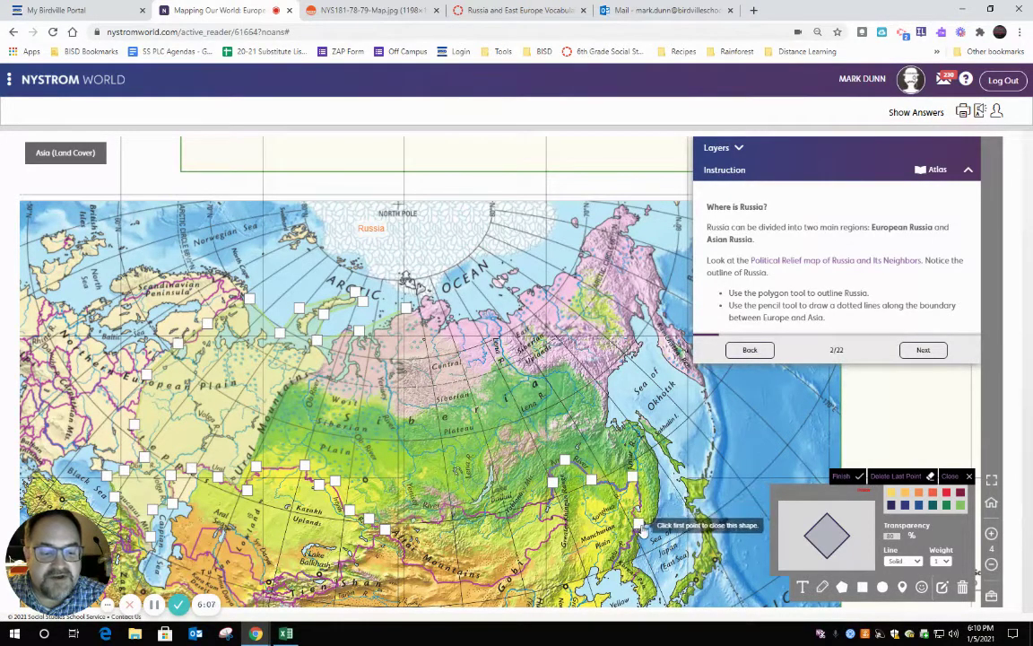
Extend the Russia polygon up the Pacific side, enclosing the Sea of Okhotsk and rounding the country's northeastern tip
left_click(691, 464)
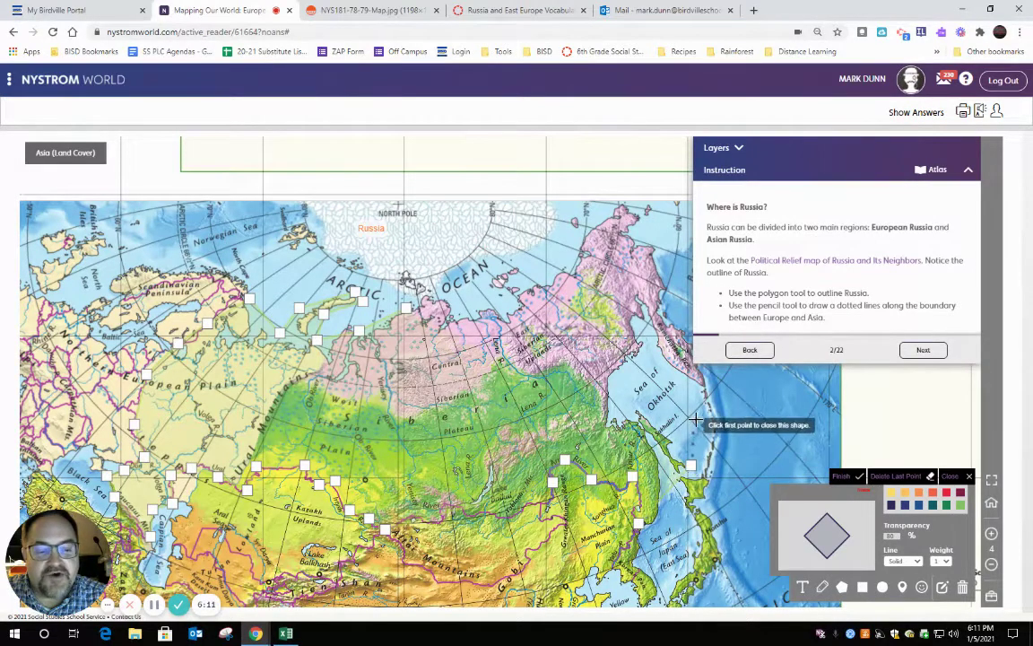
left_click(713, 378)
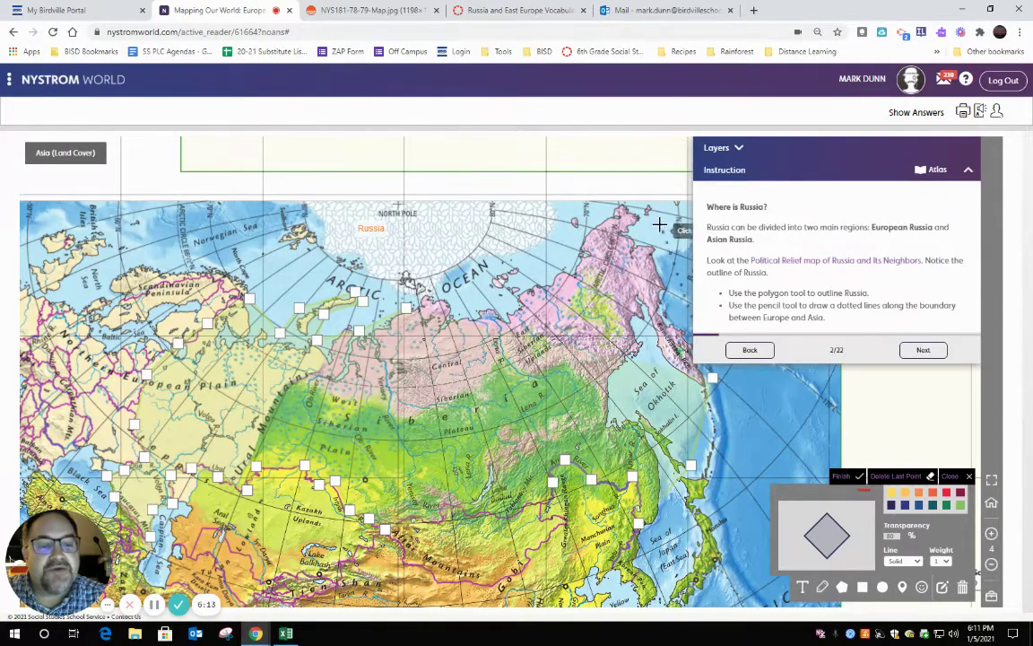
left_click(613, 204)
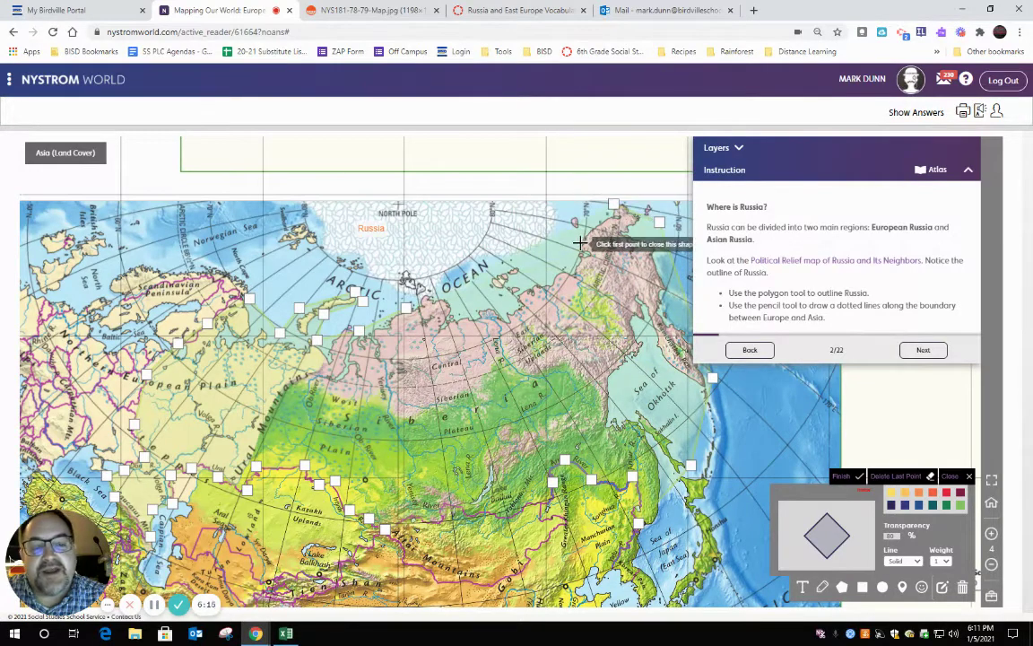
Trace the Russia polygon west along the Arctic coast, around the islands off eastern Siberia, and close the shape at its first point
left_click(559, 272)
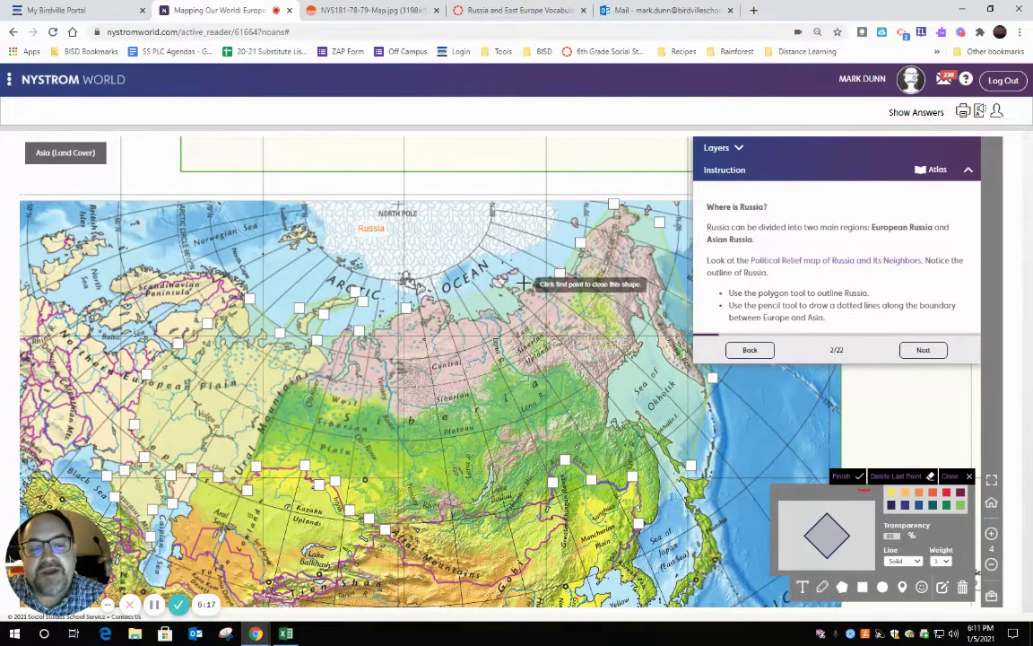
left_click(506, 259)
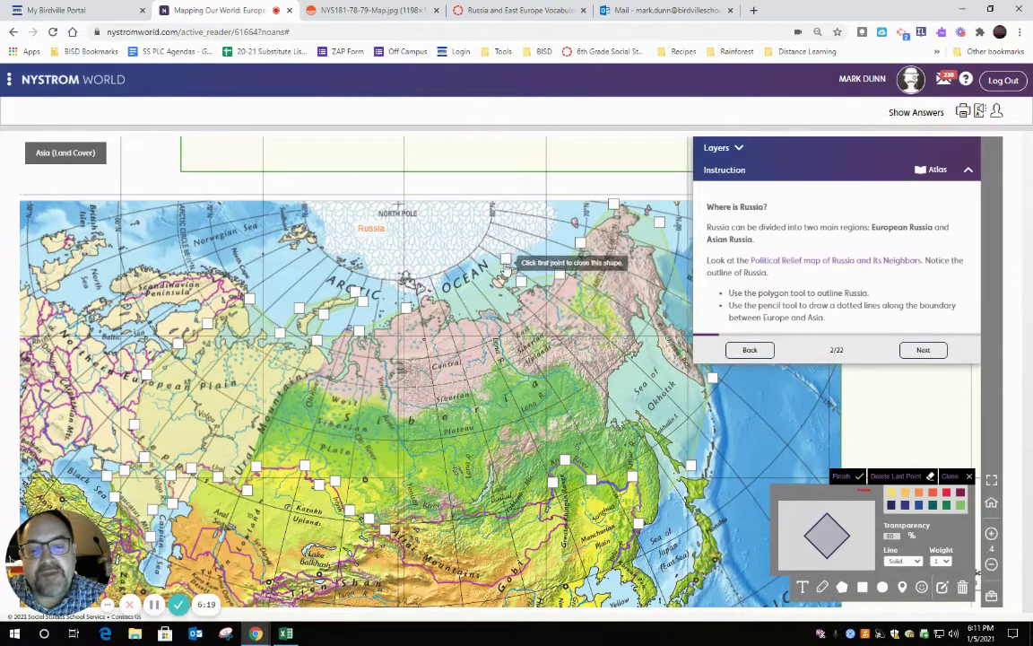
left_click(475, 281)
left_click(521, 280)
left_click(496, 314)
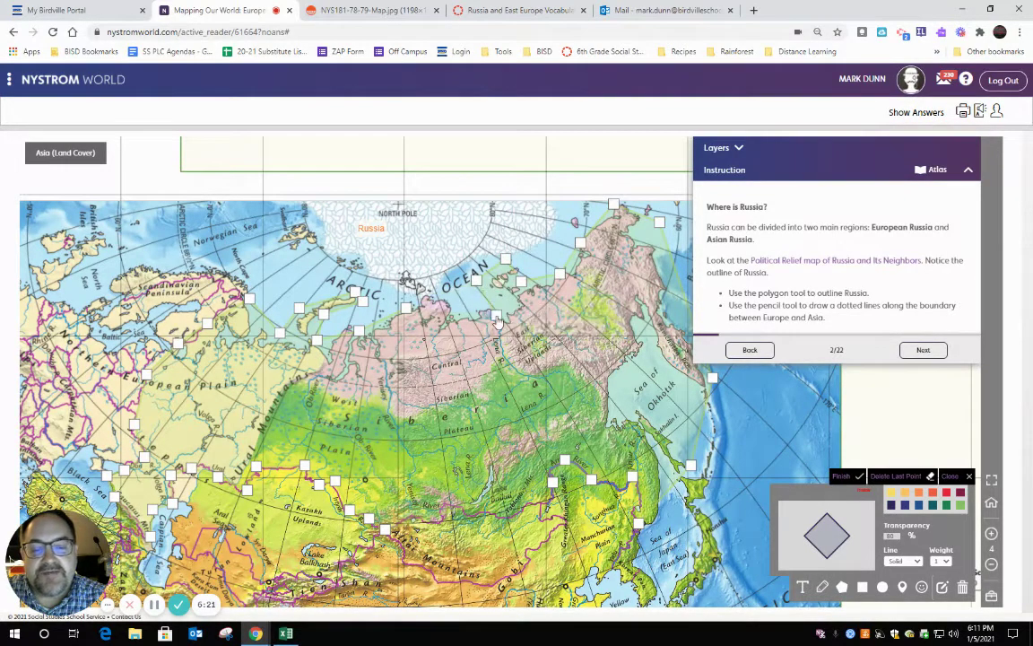
left_click(409, 311)
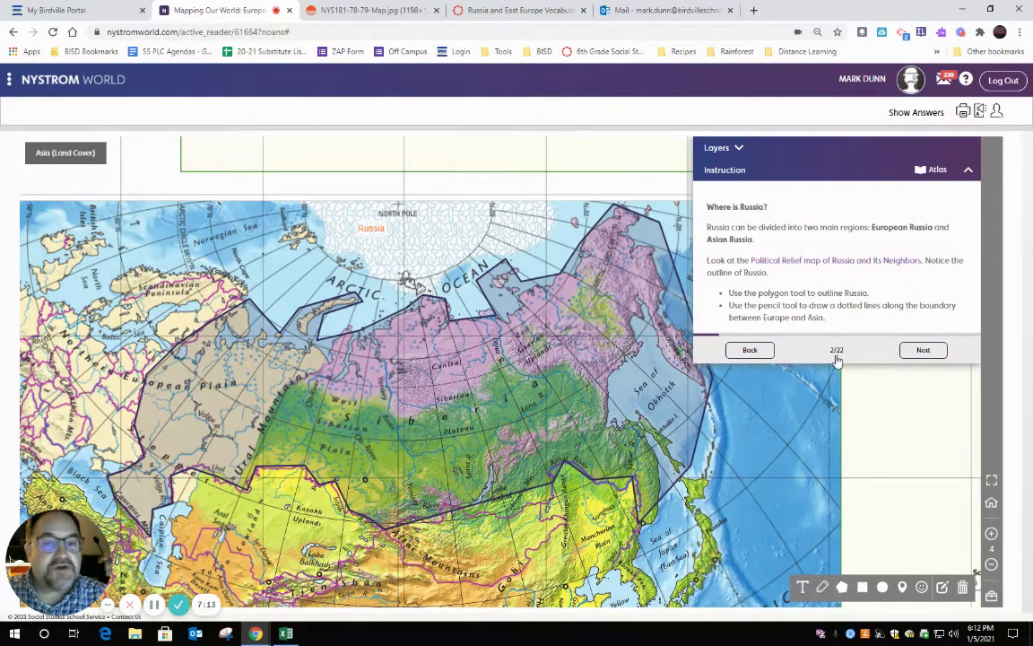
Advance to instruction 3 and add the text label "Siberia" to Asian Russia, over the Central Siberian Plateau
left_click(922, 354)
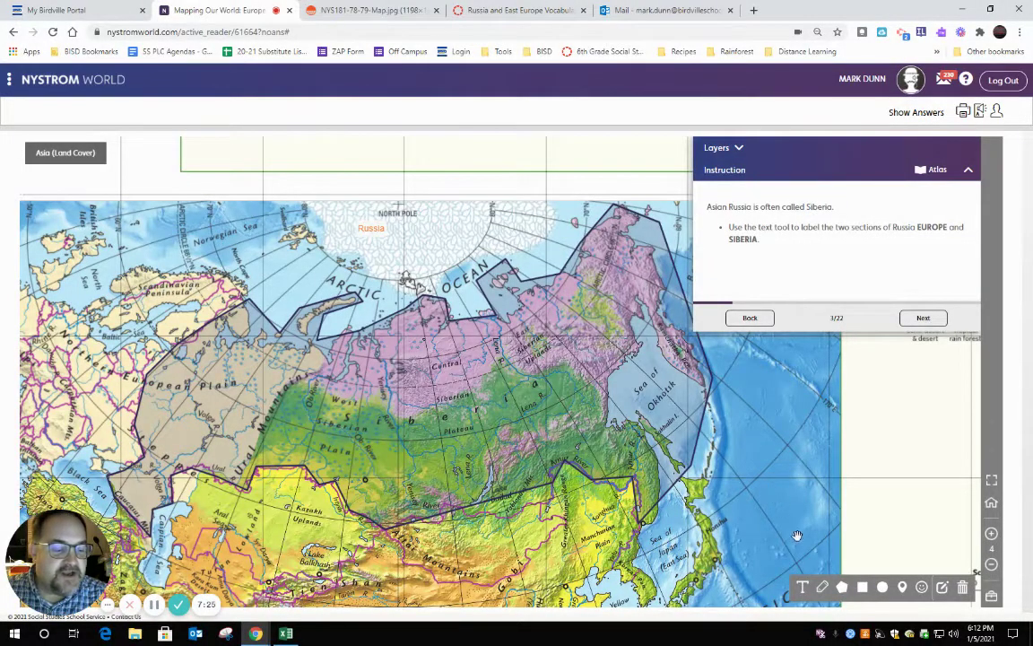
left_click(804, 588)
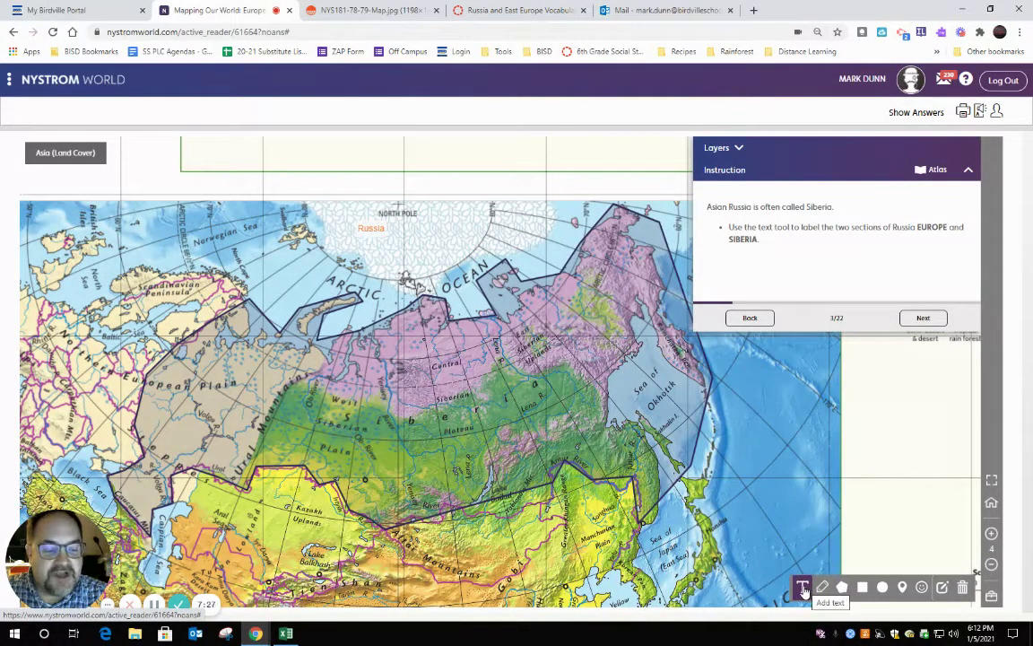
left_click(803, 588)
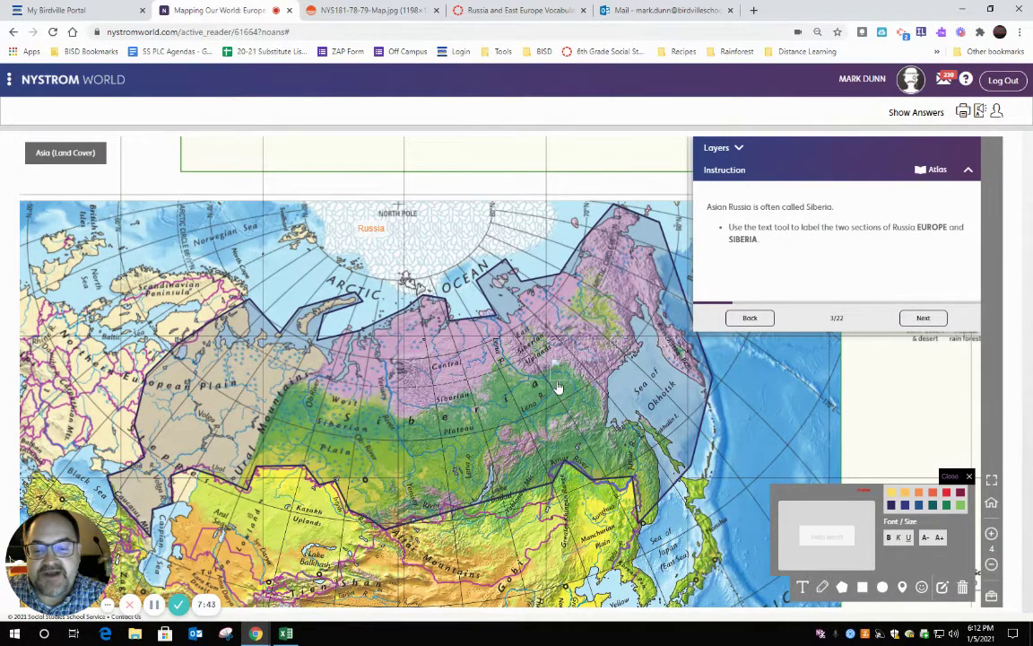
left_click(406, 400)
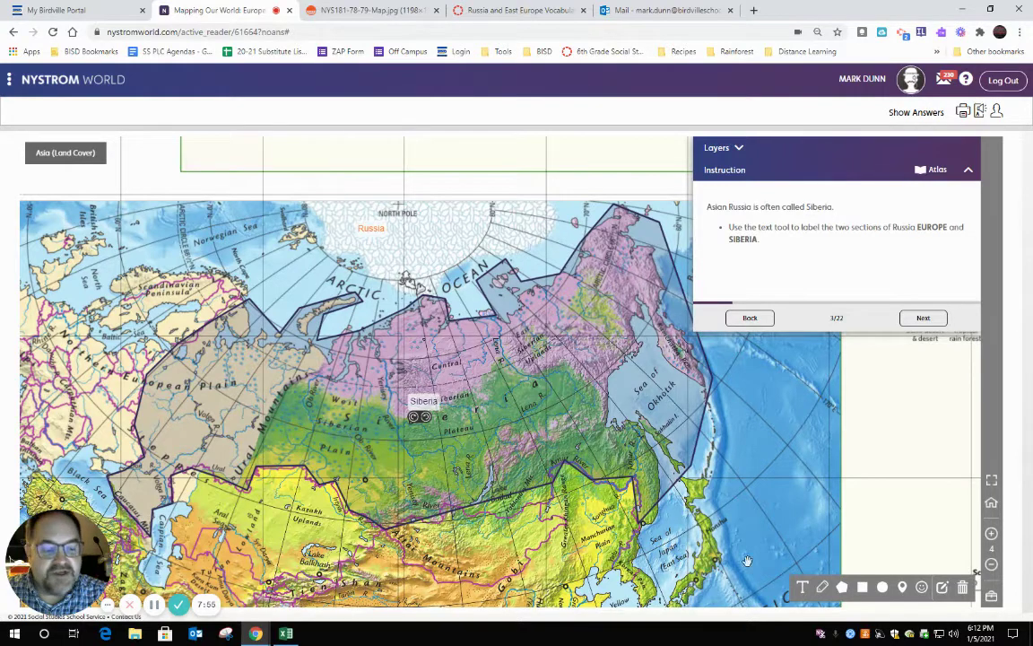
Add the text label "Europe" to European Russia, just below the Northern European Plain
left_click(802, 587)
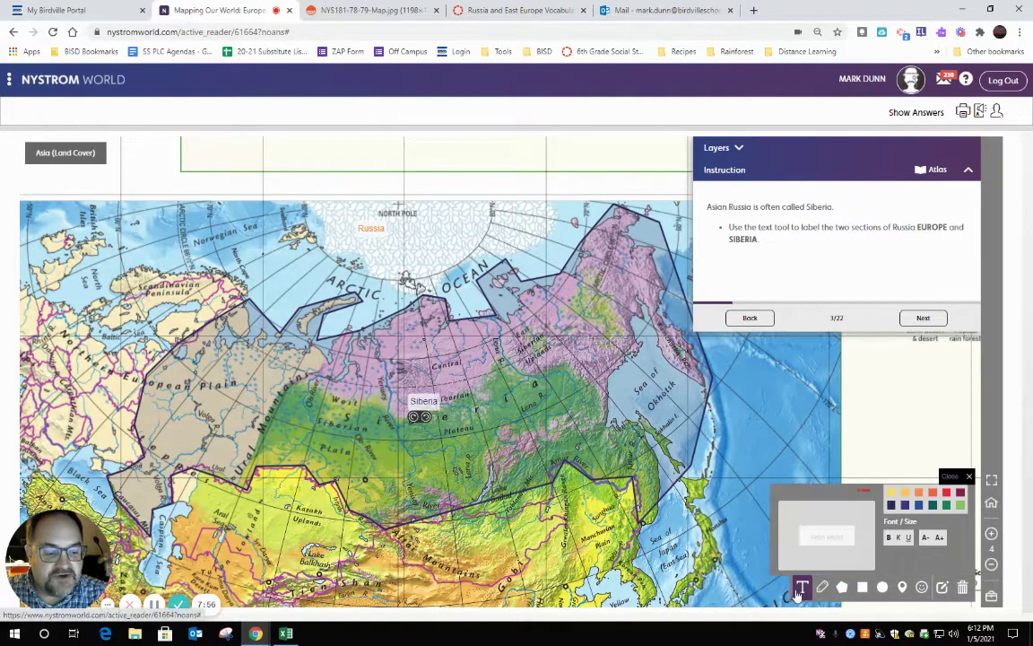
left_click(192, 422)
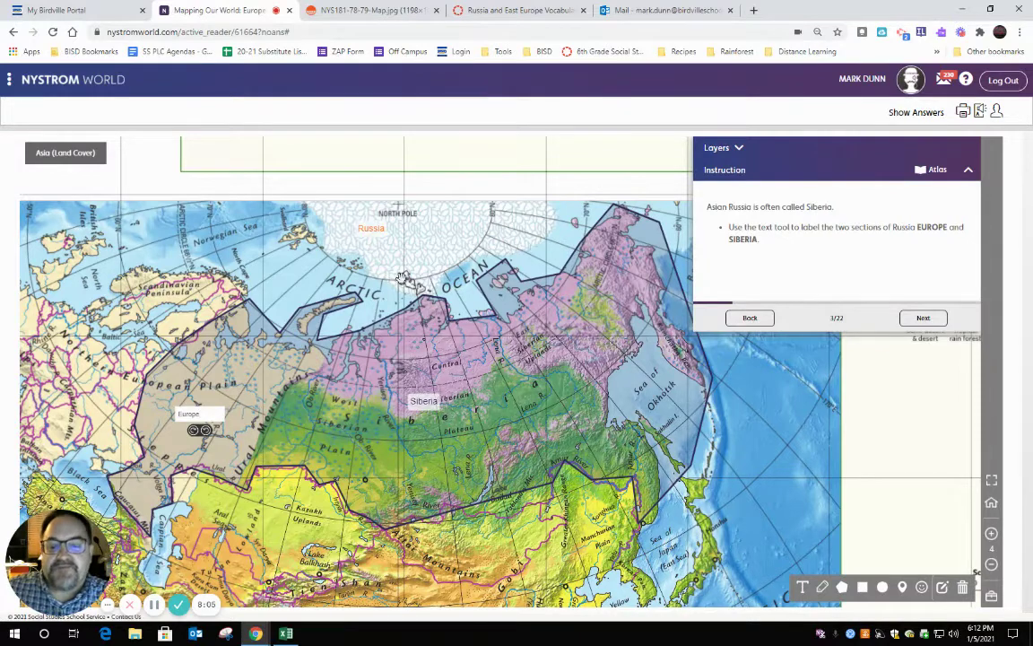
left_click(375, 235)
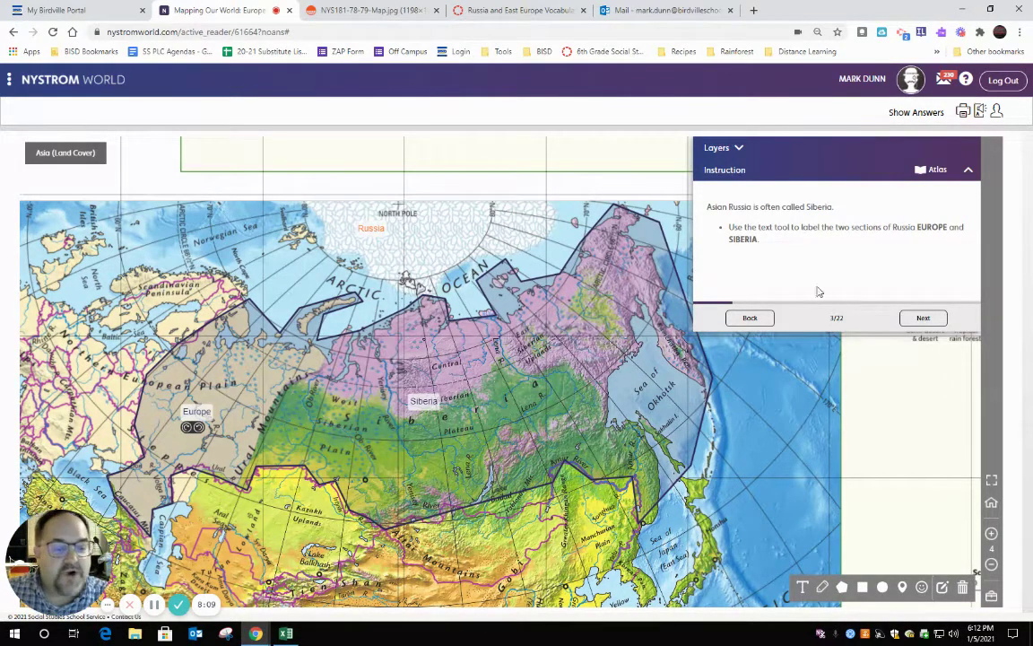
Advance to instruction 4, examine the linked Elevation map of Europe, and return to the lesson
left_click(916, 318)
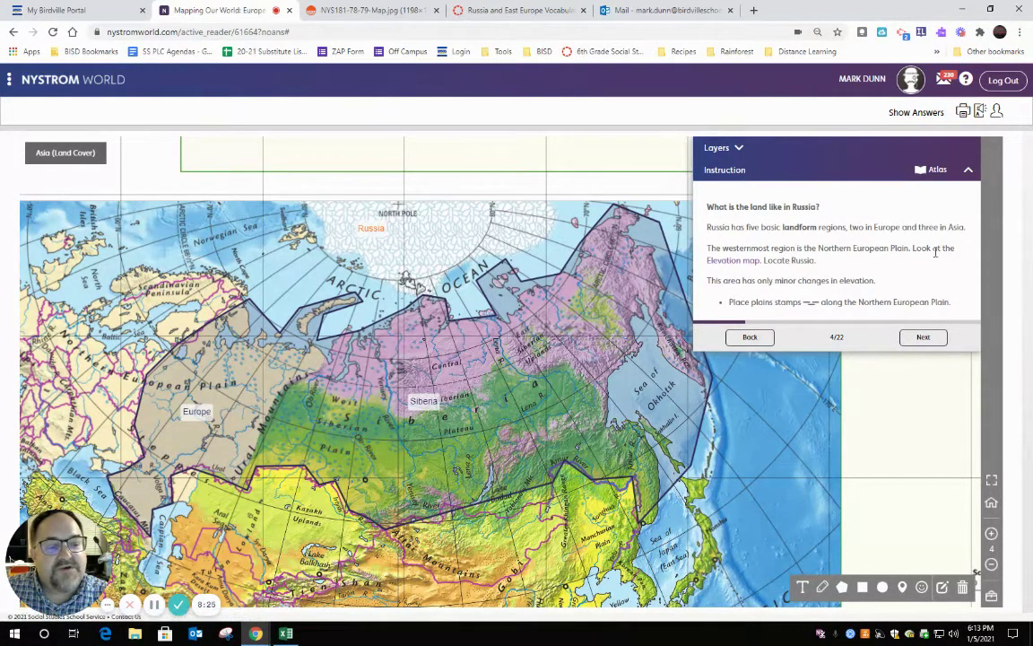
left_click(732, 261)
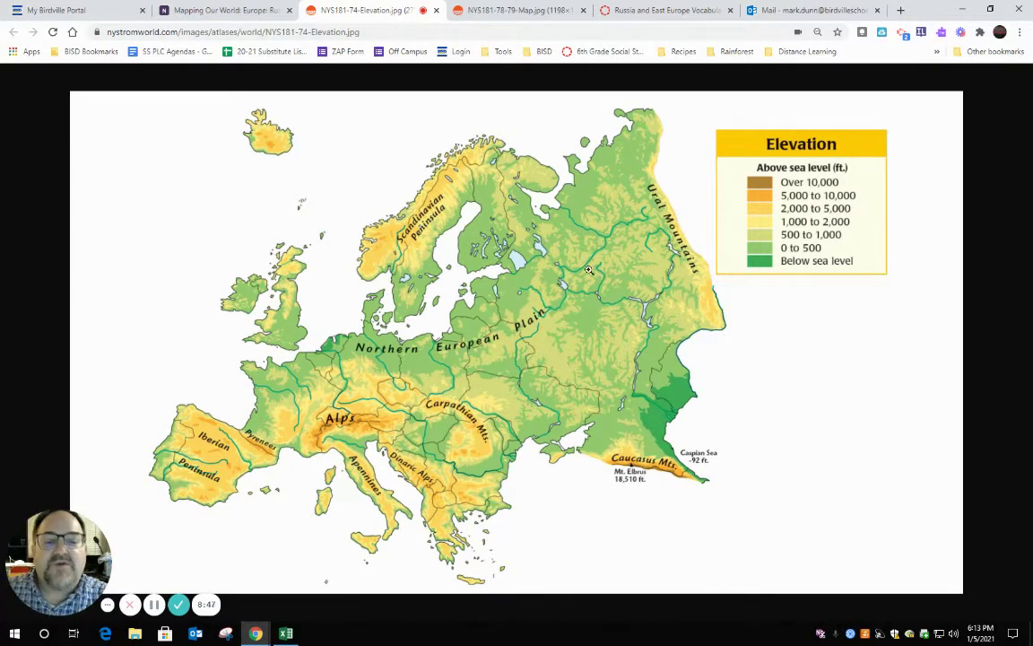
left_click(435, 10)
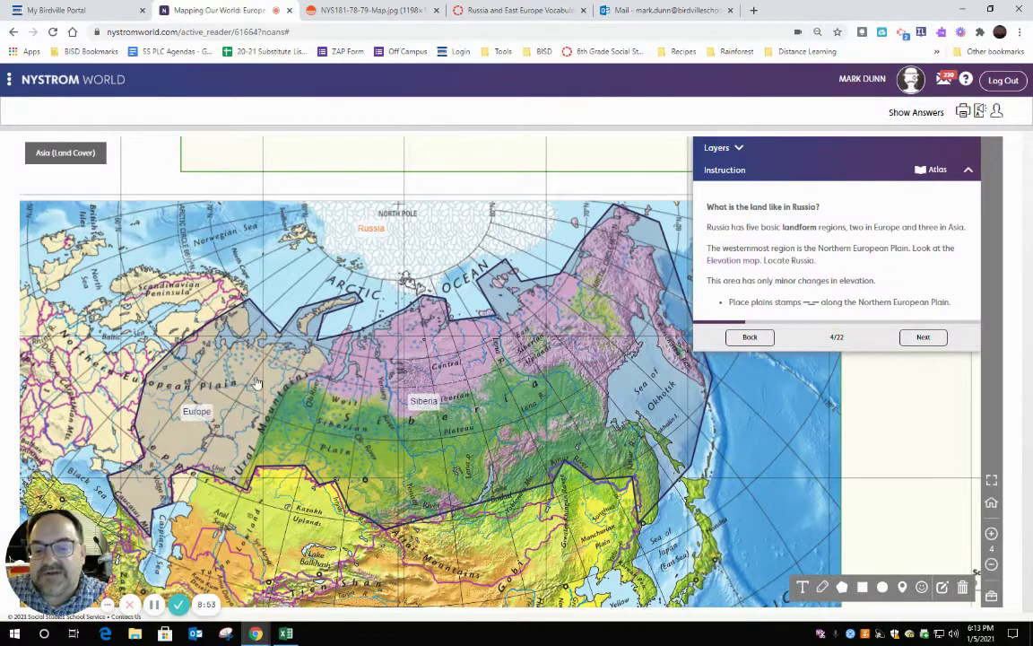
Place several plains stamps along the Northern European Plain within Russia, and advance to instruction 5
left_click(922, 589)
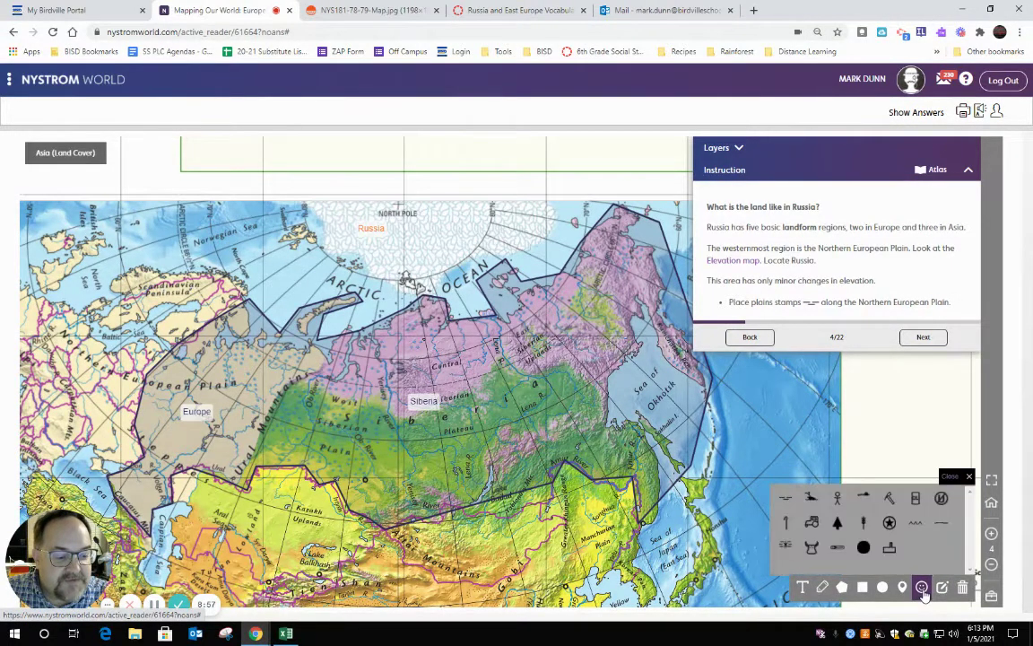
left_click_drag(837, 524, 834, 361)
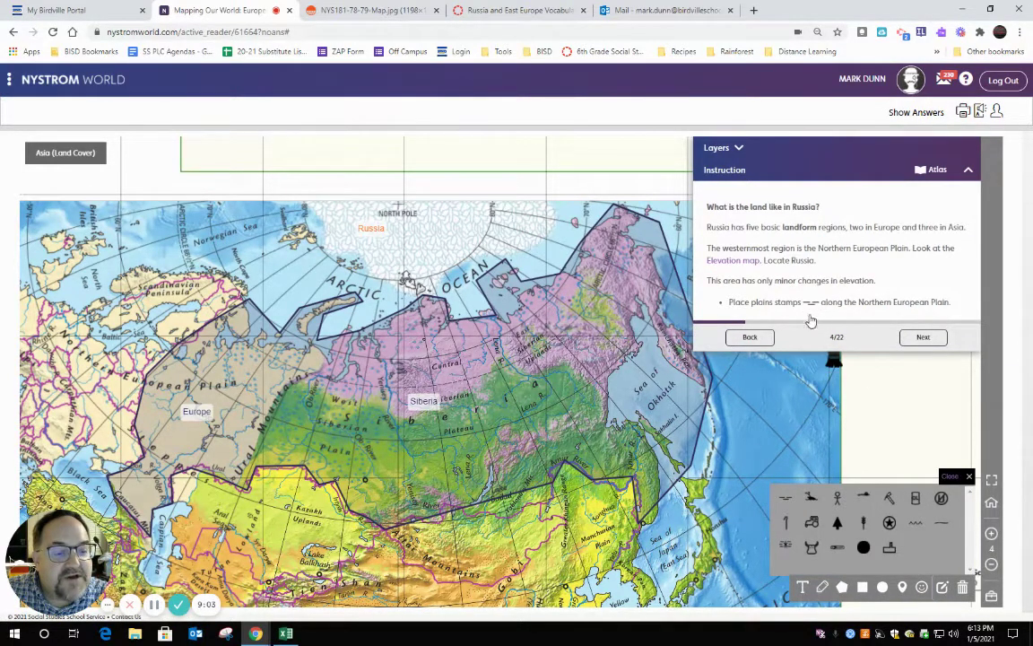
left_click(786, 504)
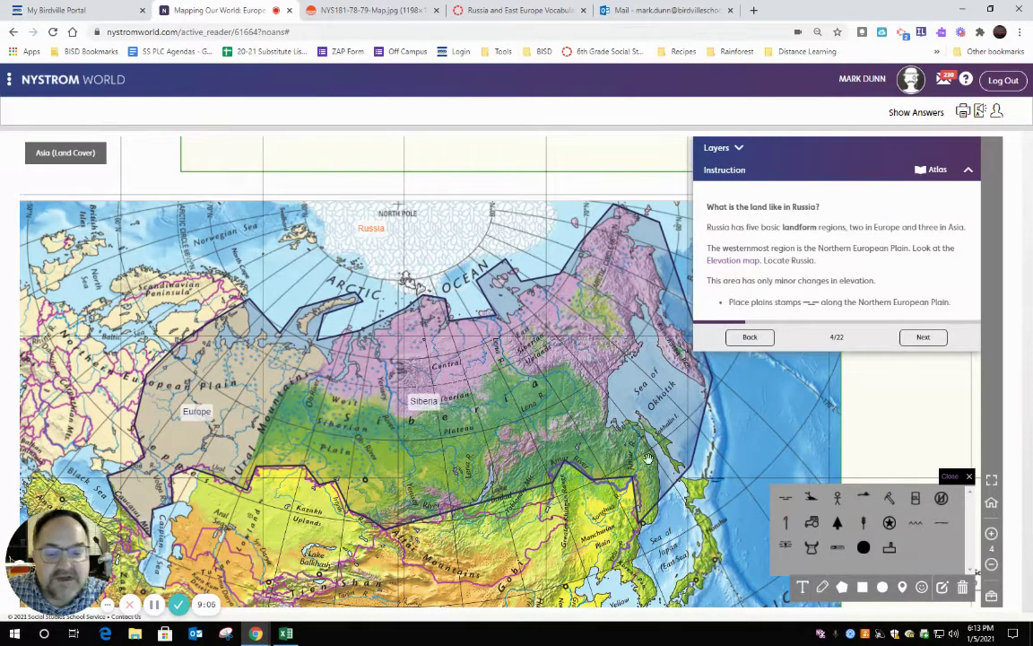
left_click(179, 376)
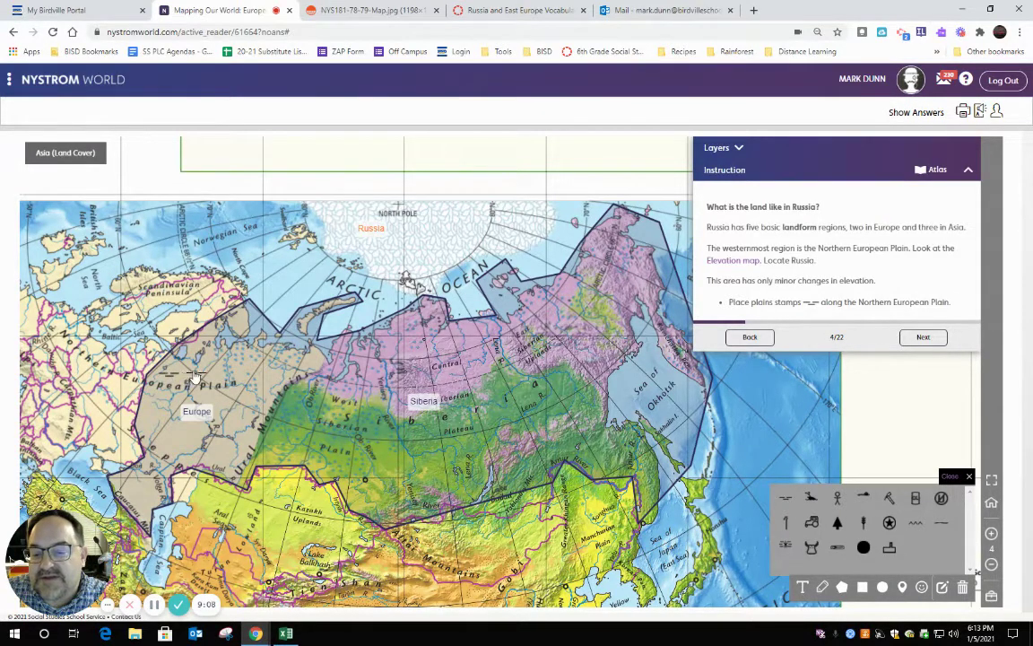
left_click(241, 366)
left_click(172, 396)
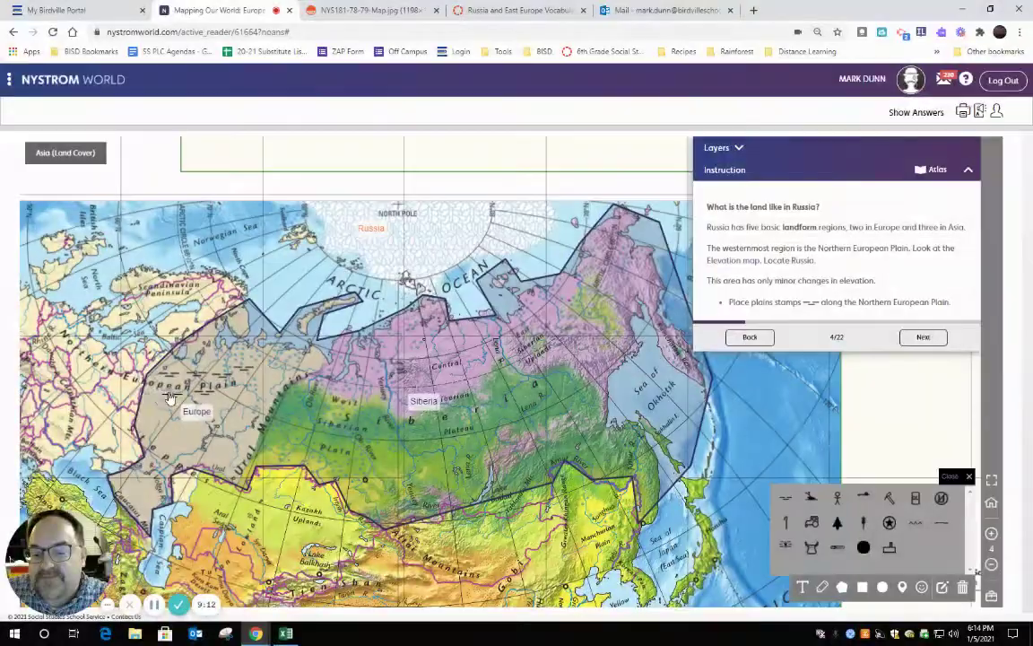
left_click(244, 383)
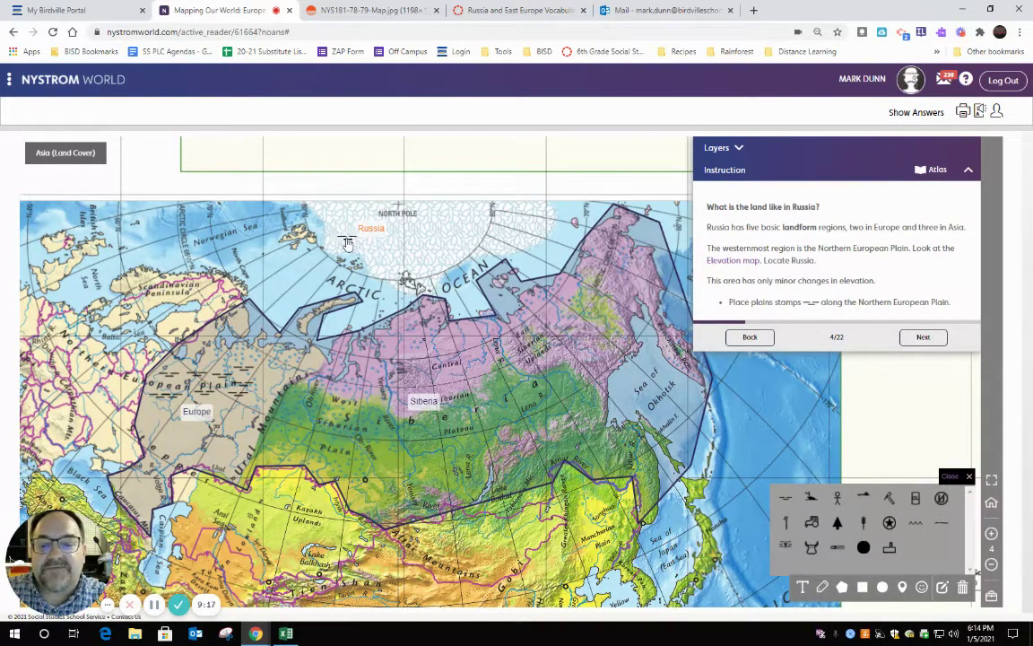
left_click(919, 338)
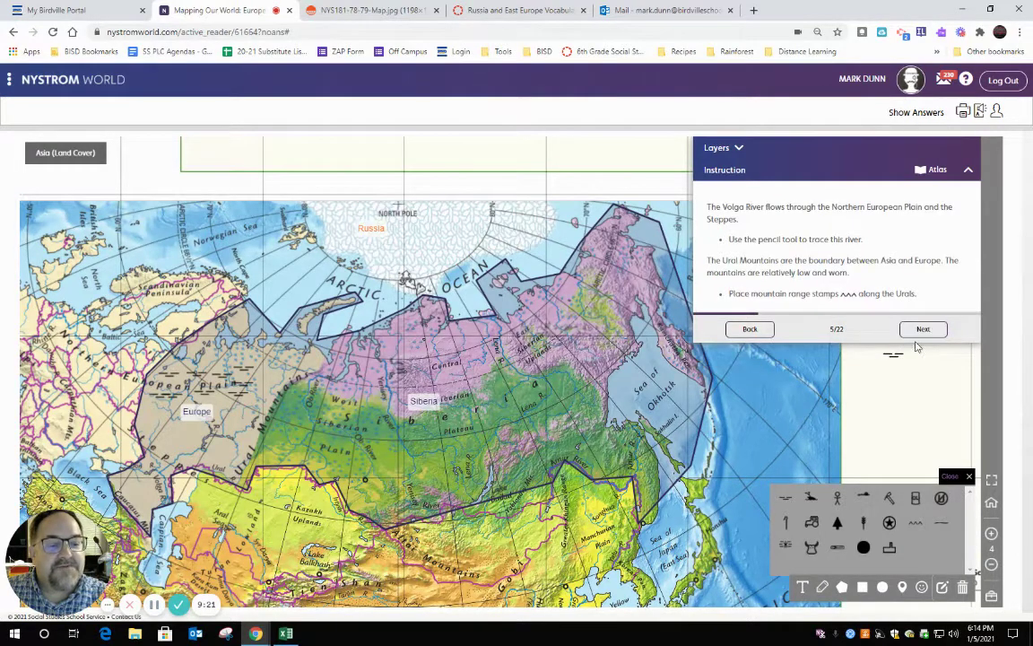